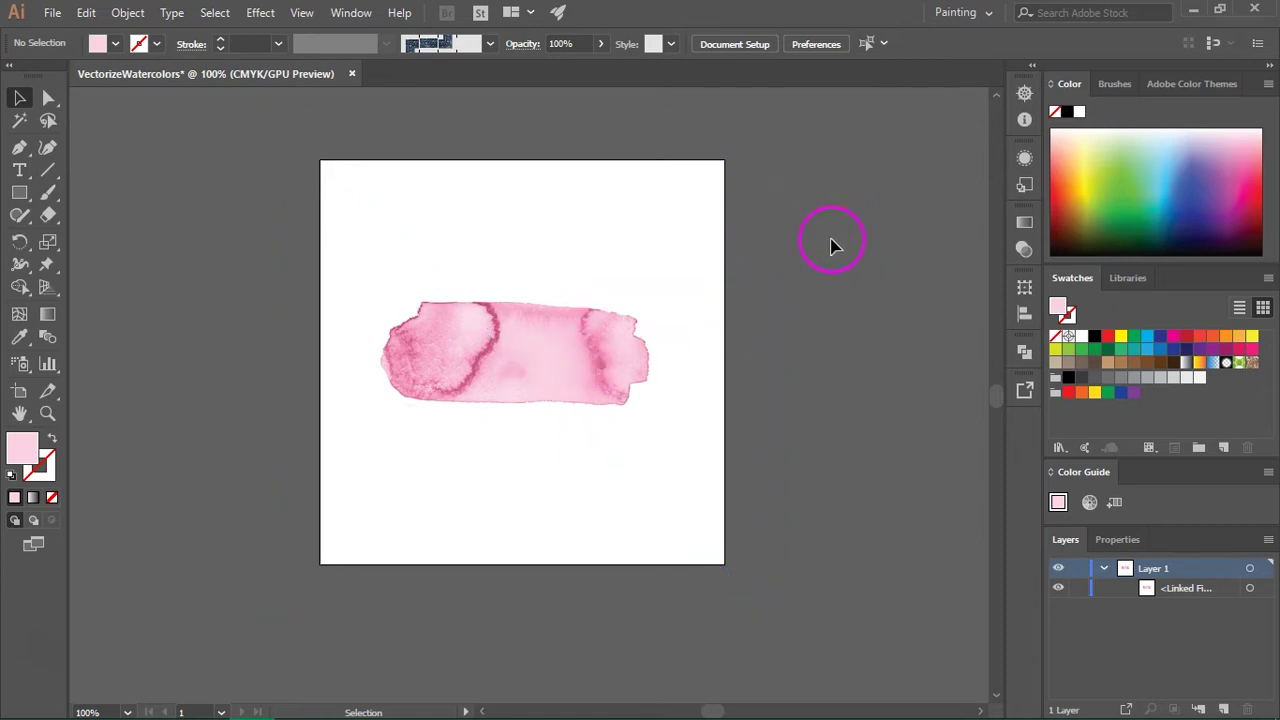
Trace the selected watercolor image with the High Fidelity Photo preset, accepting the large-image warning.
{"action": "left_click", "coordinate": [588, 340]}
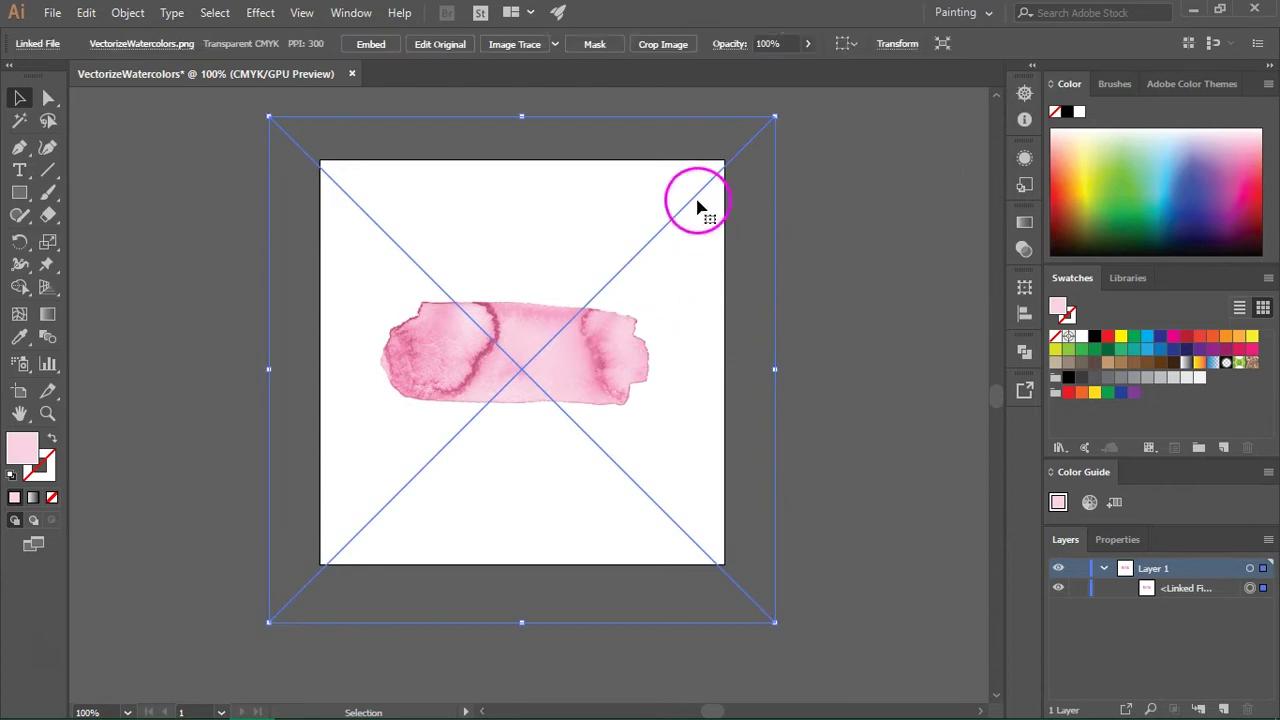
{"action": "left_click", "coordinate": [556, 44]}
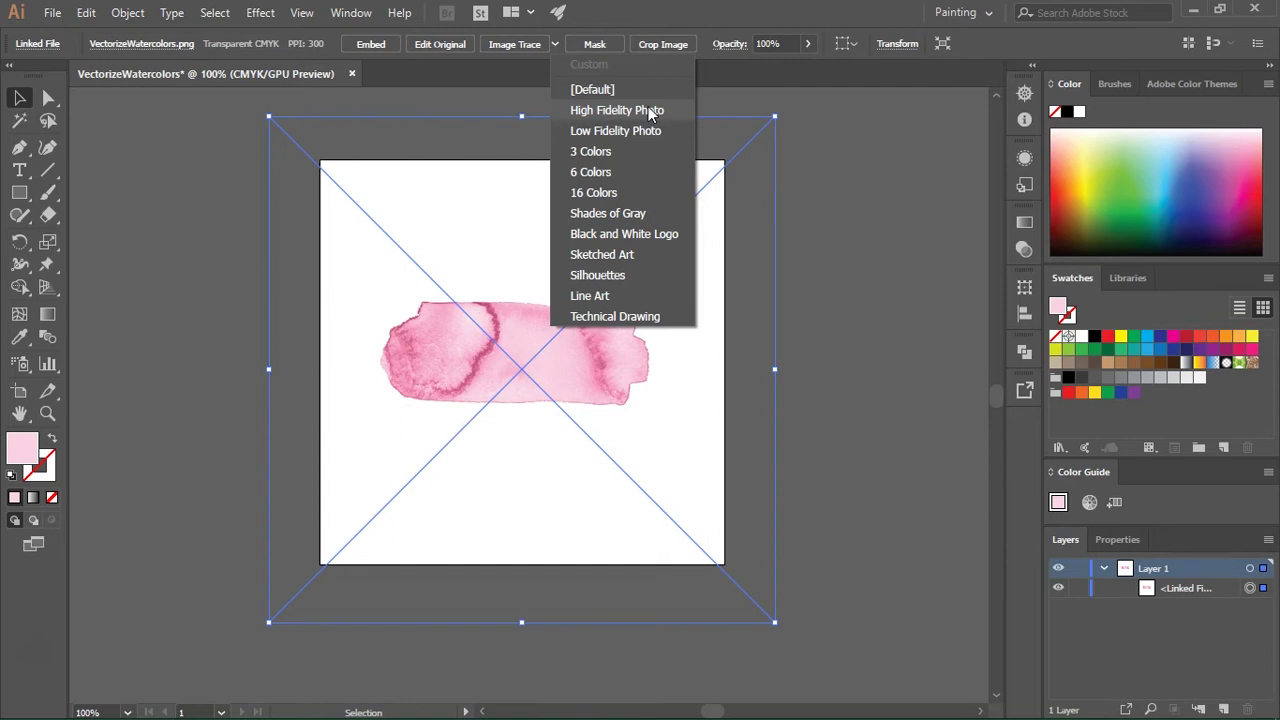
{"action": "left_click", "coordinate": [648, 111]}
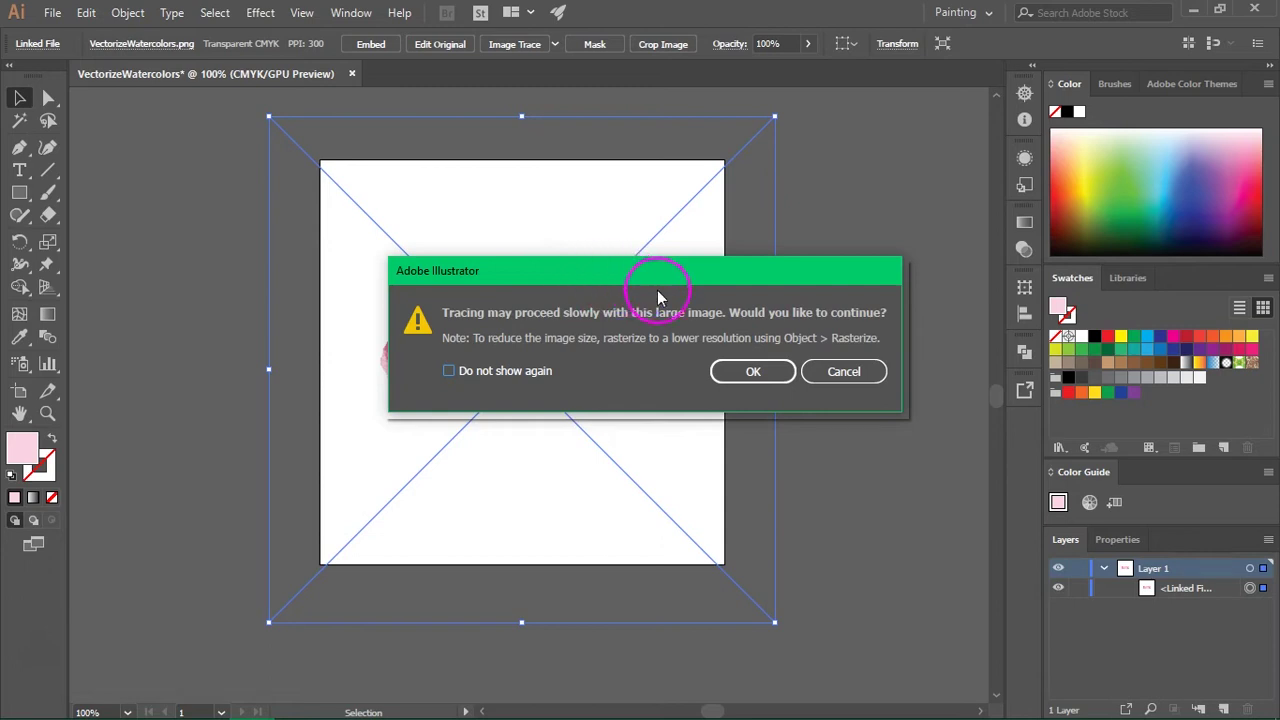
{"action": "left_click", "coordinate": [750, 370]}
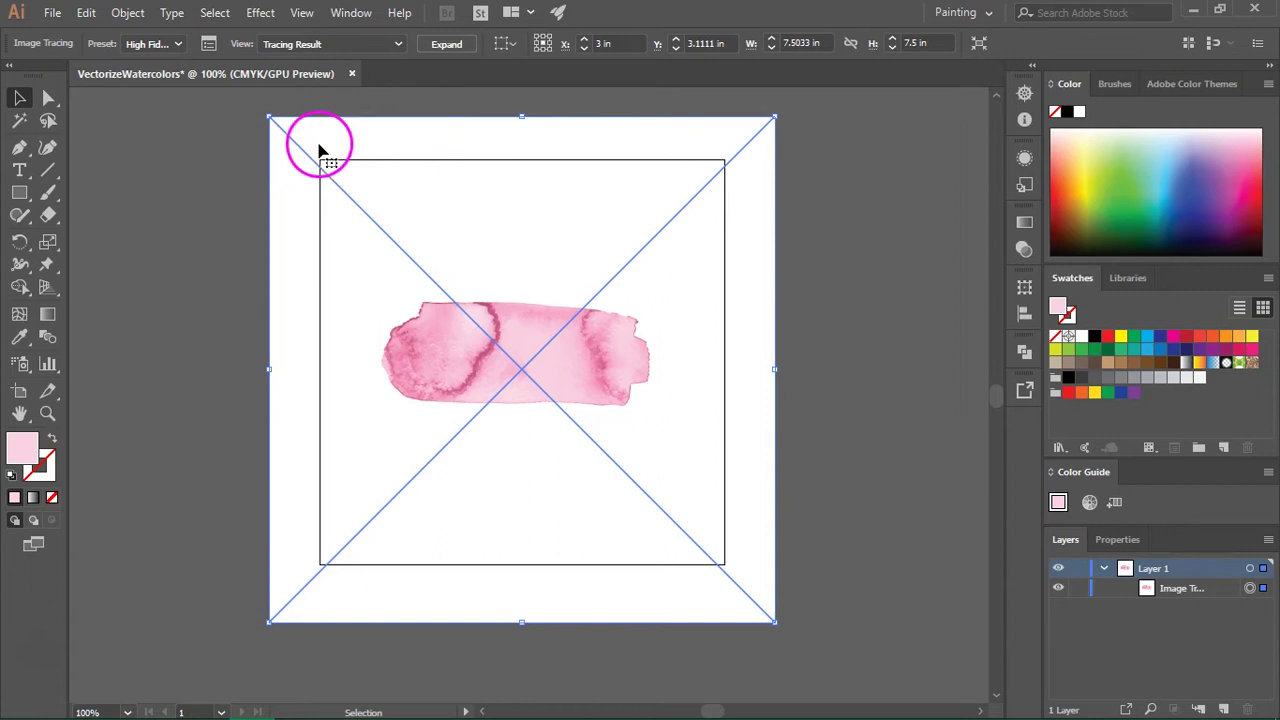
Show the Image Trace panel for the traced watercolor with its Advanced options expanded.
{"action": "left_click", "coordinate": [208, 45]}
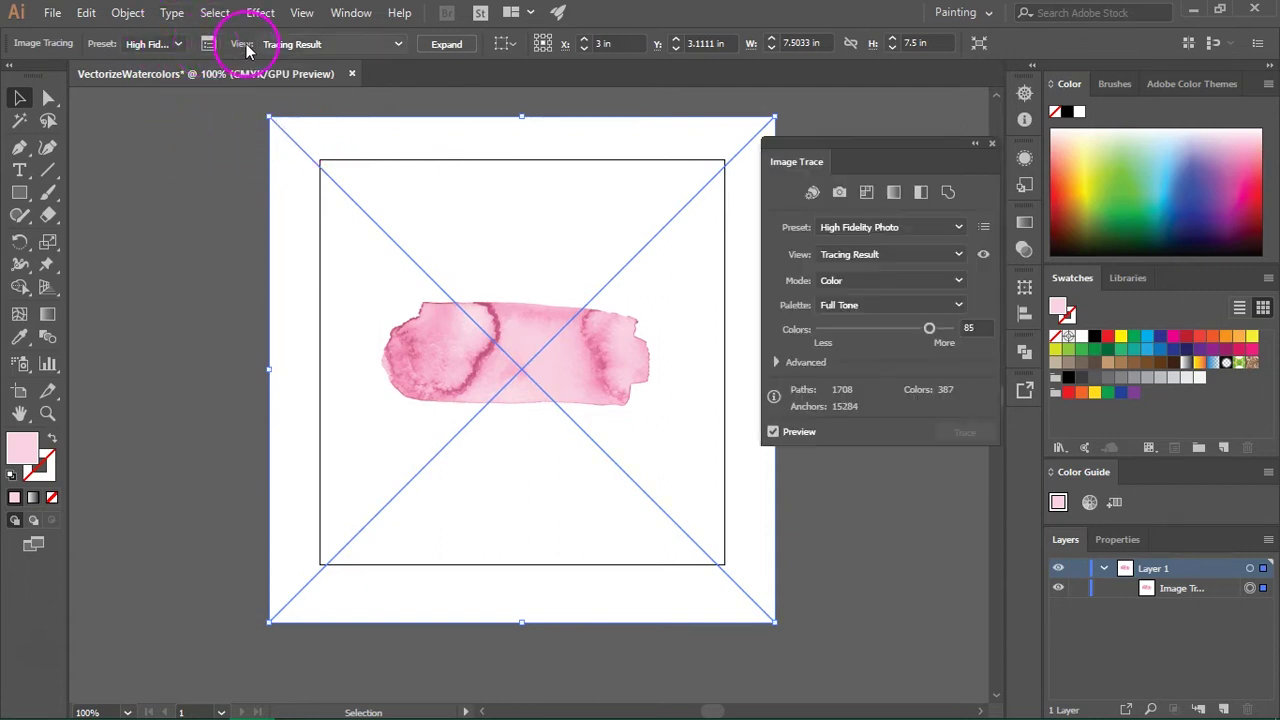
{"action": "left_click", "coordinate": [349, 13]}
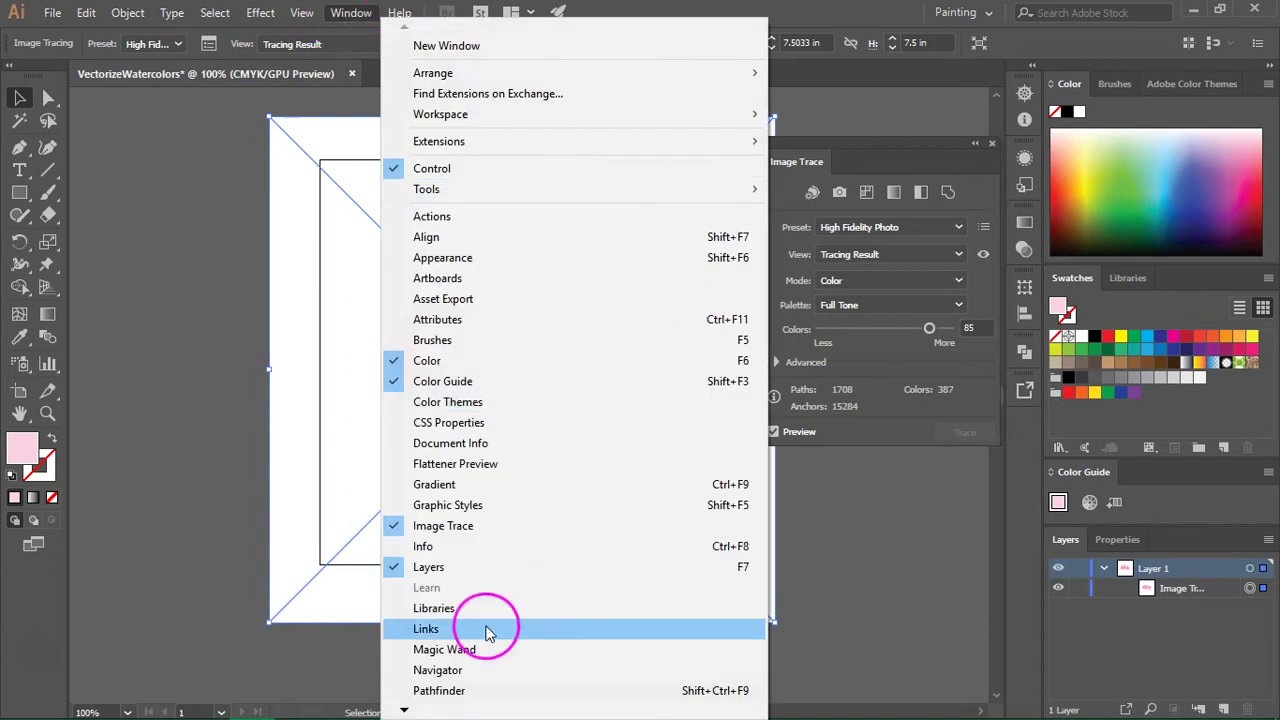
{"action": "left_click", "coordinate": [465, 535]}
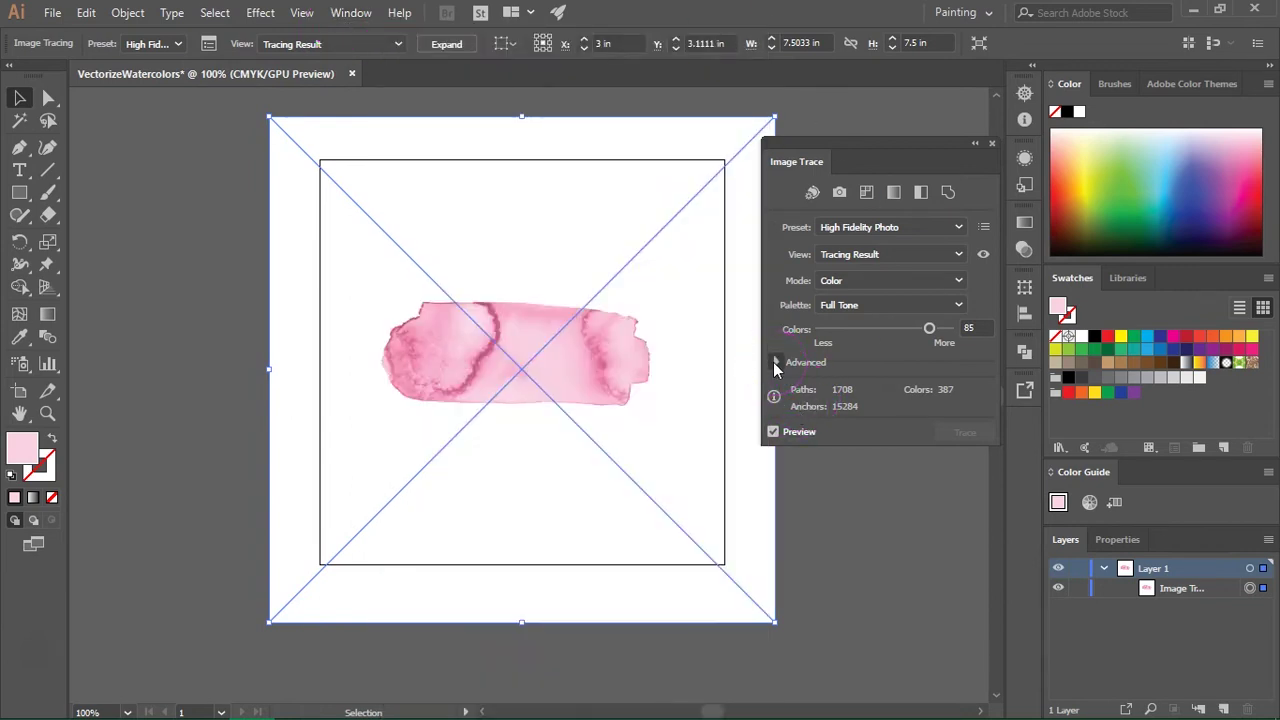
{"action": "left_click", "coordinate": [775, 362]}
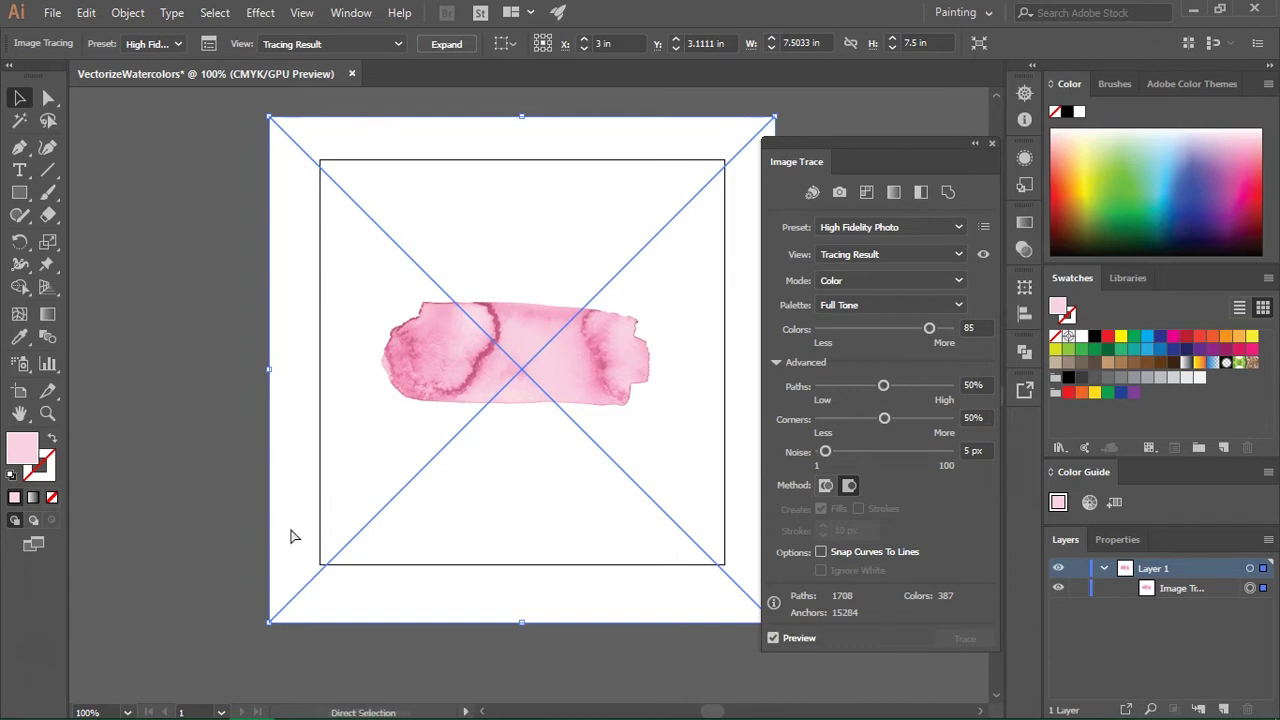
Retrace with the Full Tone palette, Colors 95 and Paths 60%.
{"action": "left_click", "coordinate": [331, 512]}
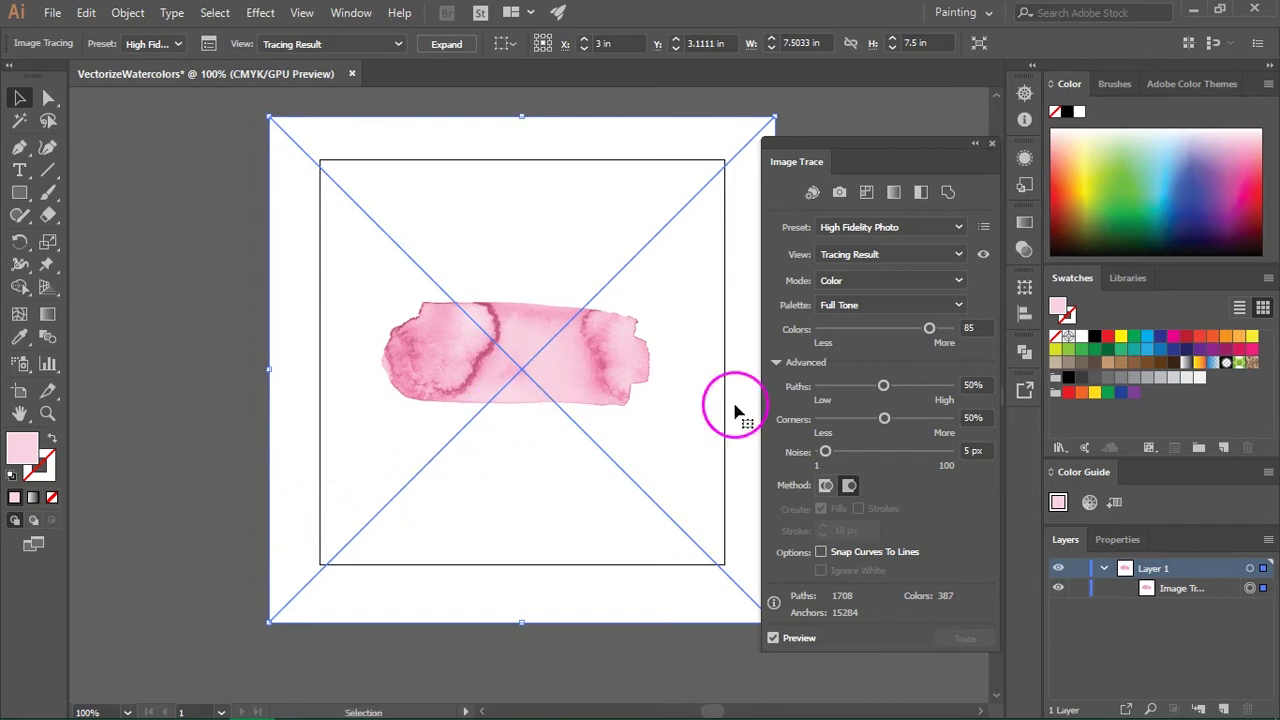
{"action": "left_click", "coordinate": [866, 310]}
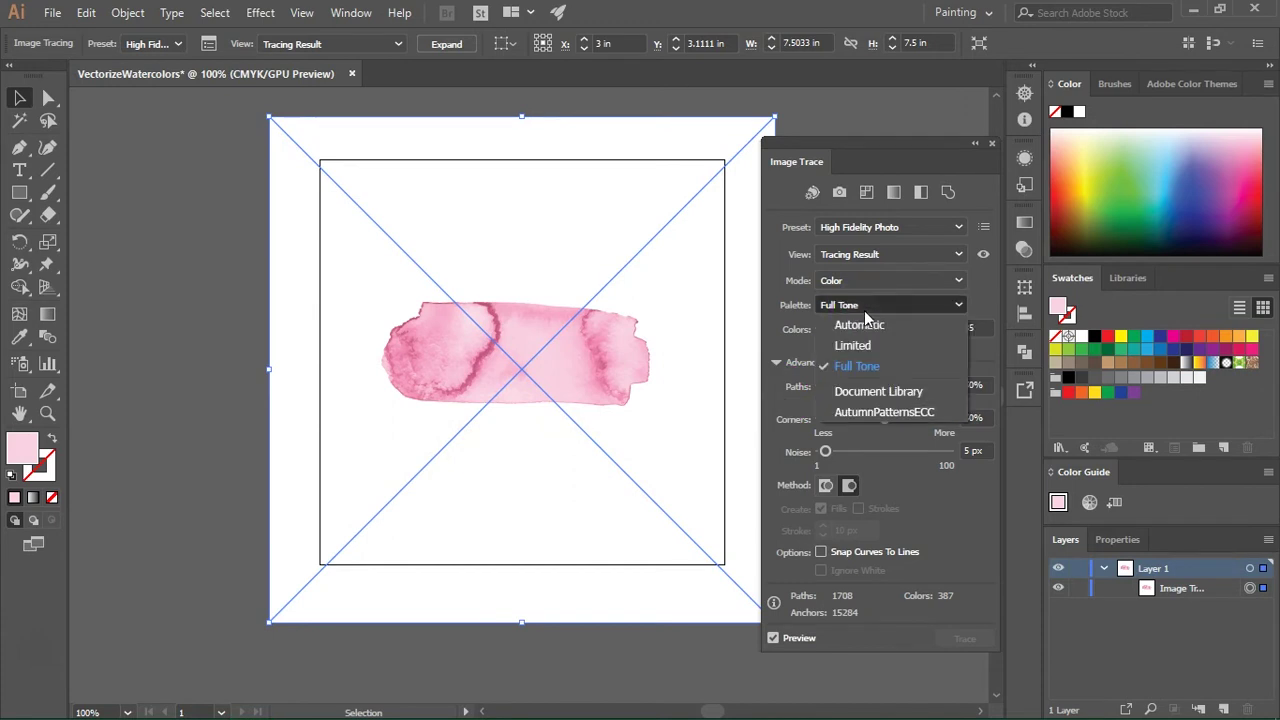
{"action": "left_click", "coordinate": [786, 332]}
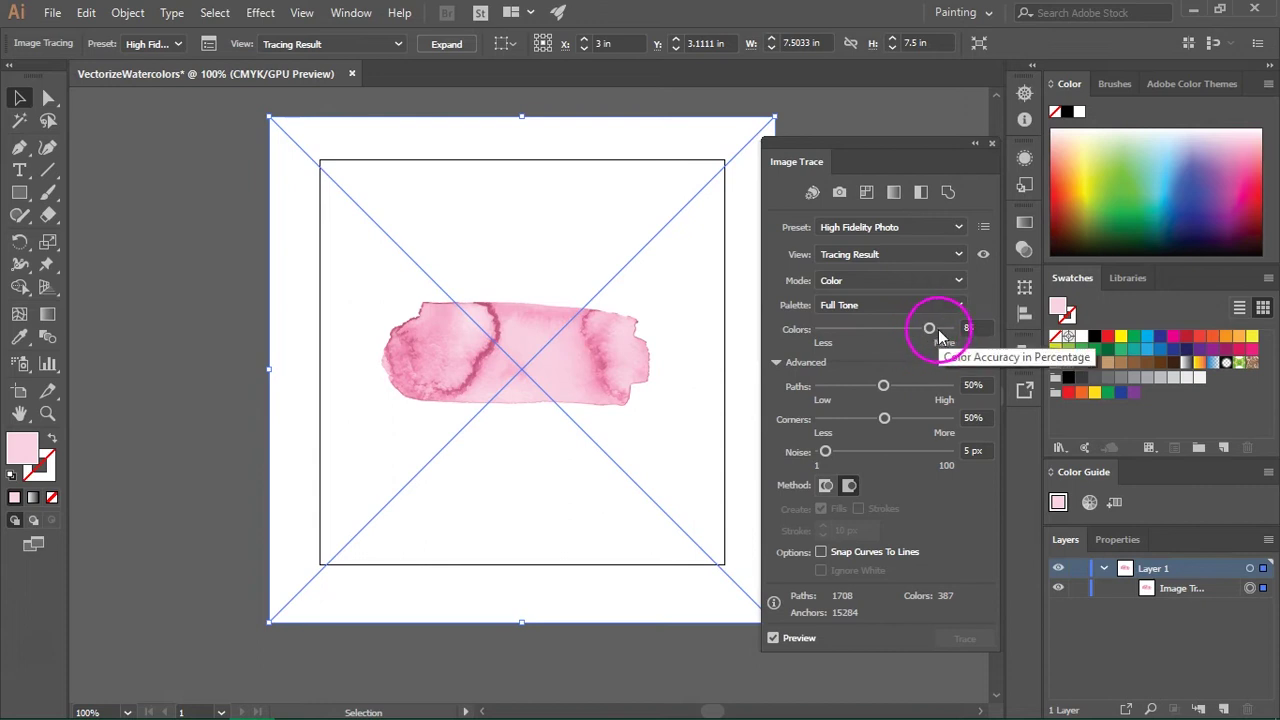
{"action": "left_click", "coordinate": [975, 327]}
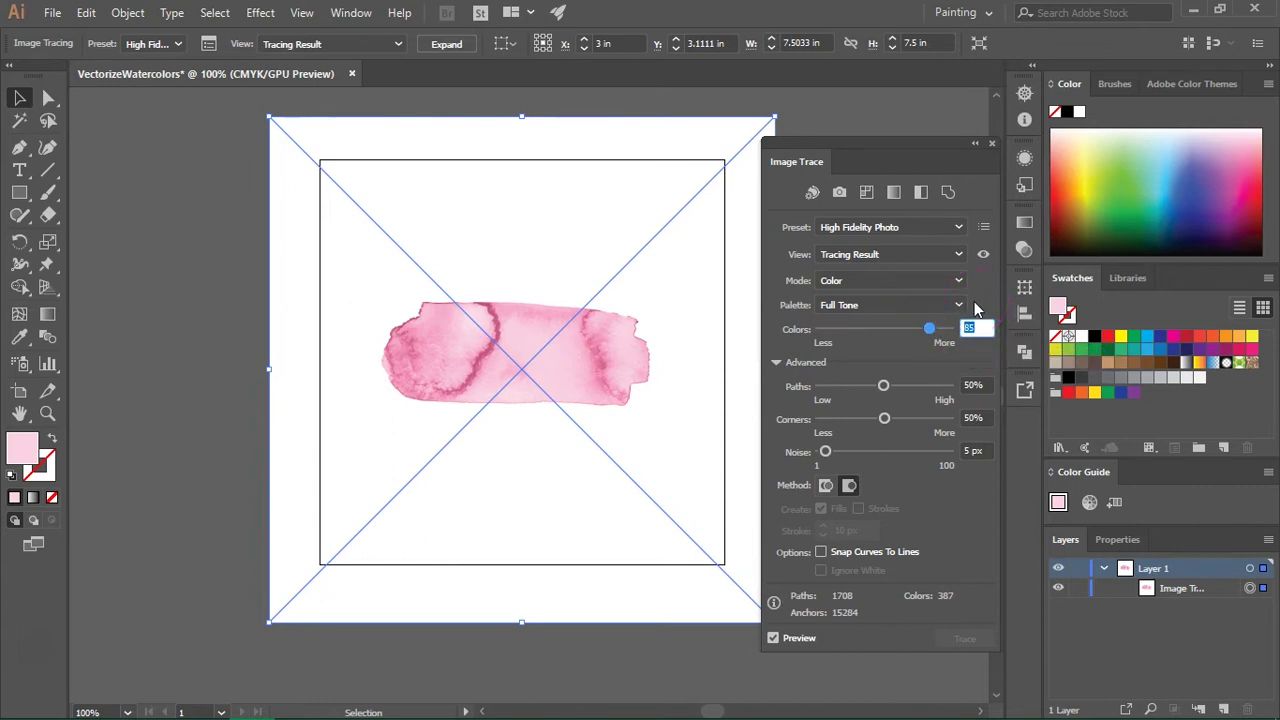
{"action": "type", "text": "95"}
{"action": "key", "text": "Return"}
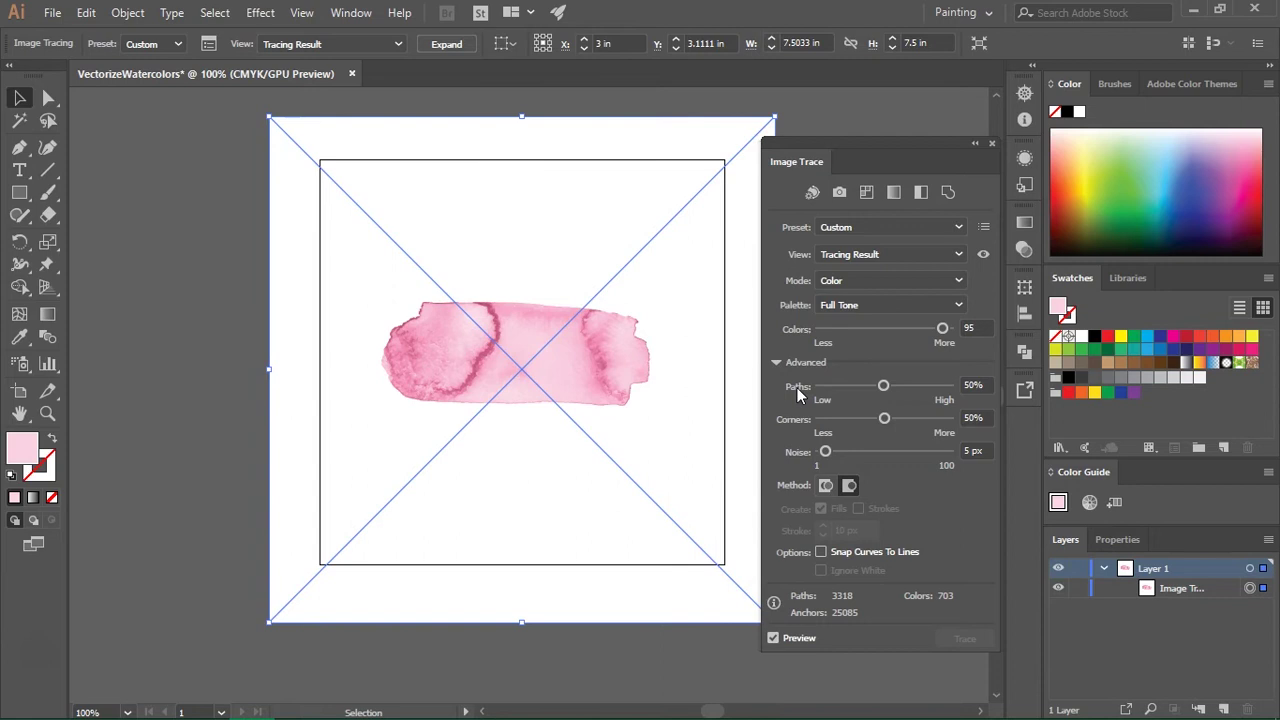
{"action": "left_click", "coordinate": [972, 389]}
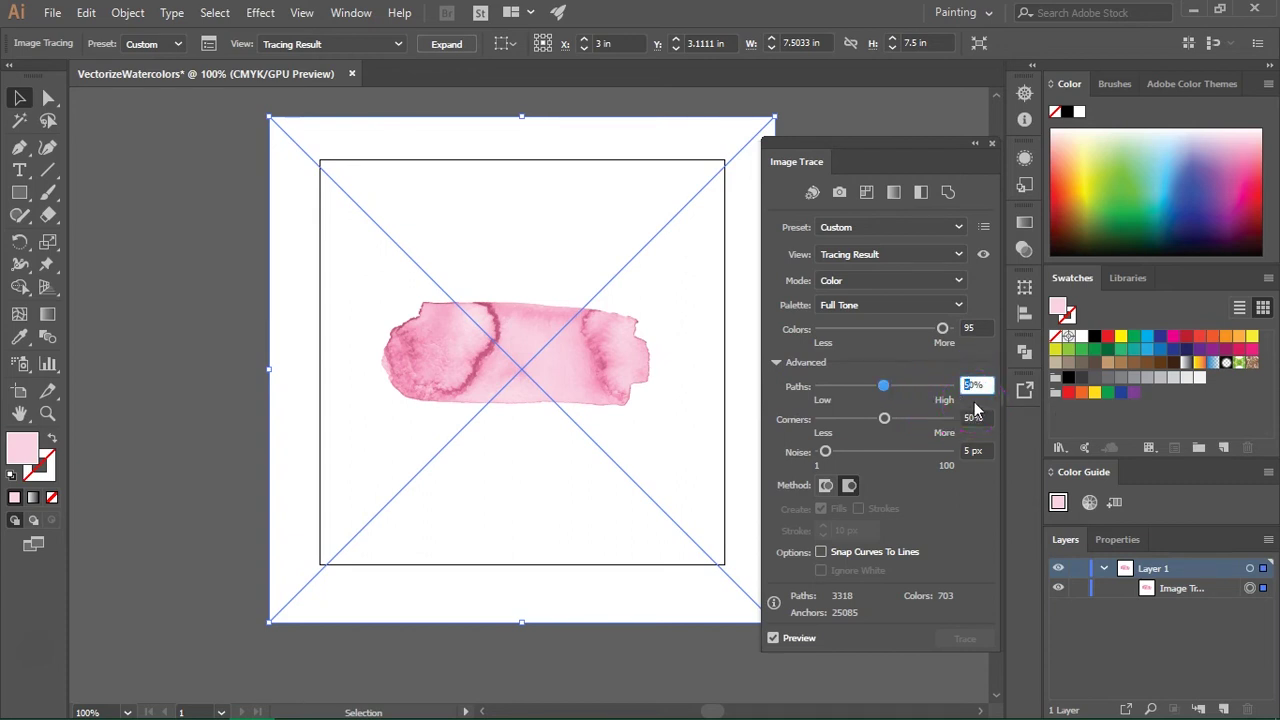
{"action": "type", "text": "60"}
{"action": "key", "text": "Return"}
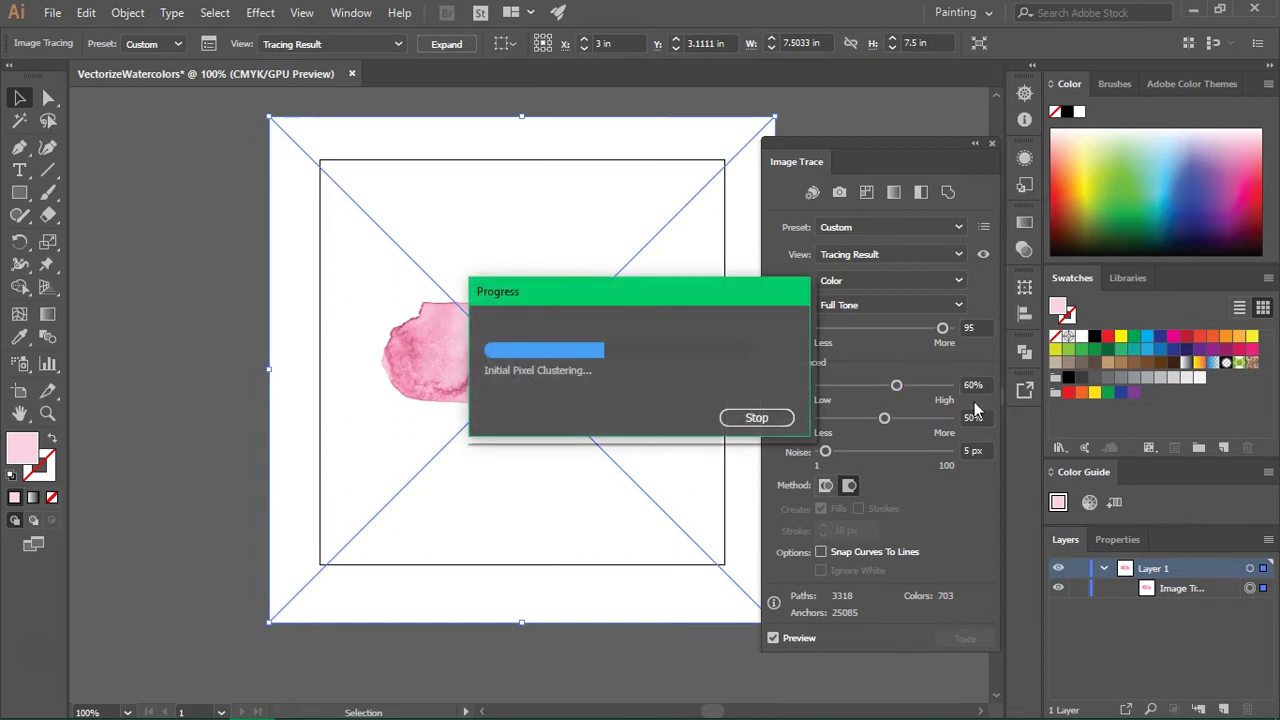
{"action": "left_click", "coordinate": [884, 152]}
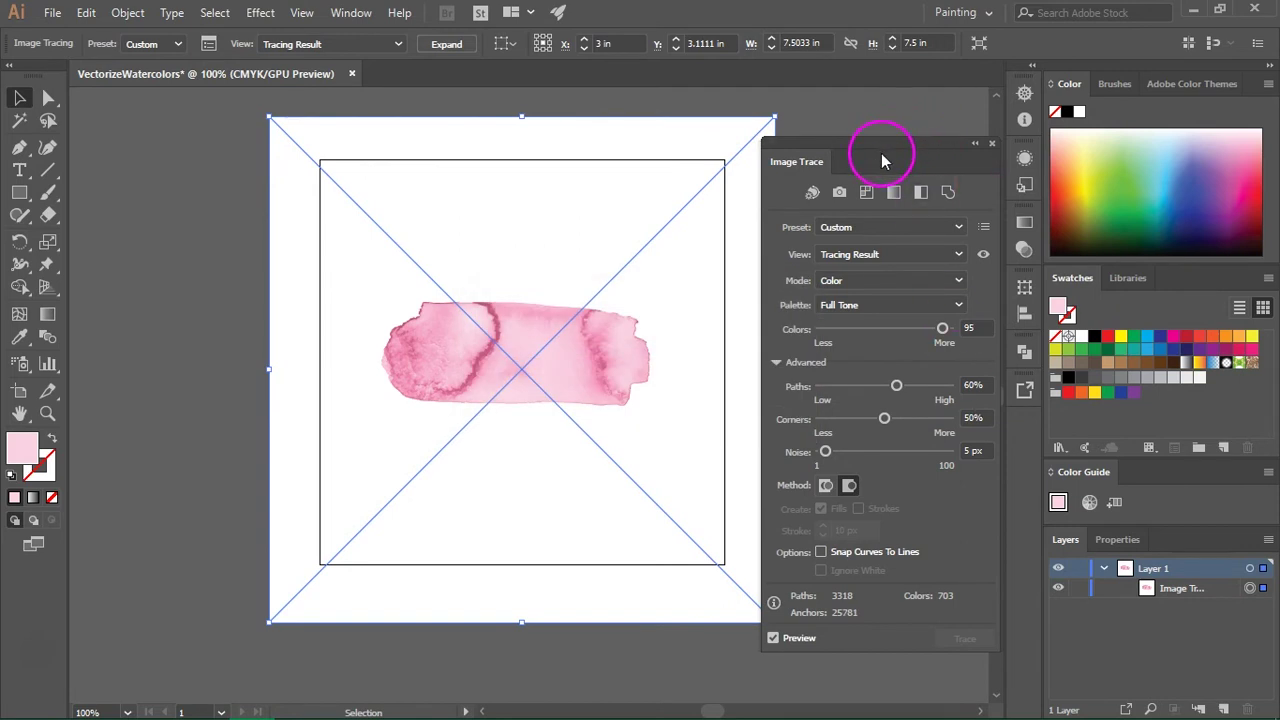
Expand the trace into editable paths and delete the white background rectangle.
{"action": "left_click", "coordinate": [992, 147]}
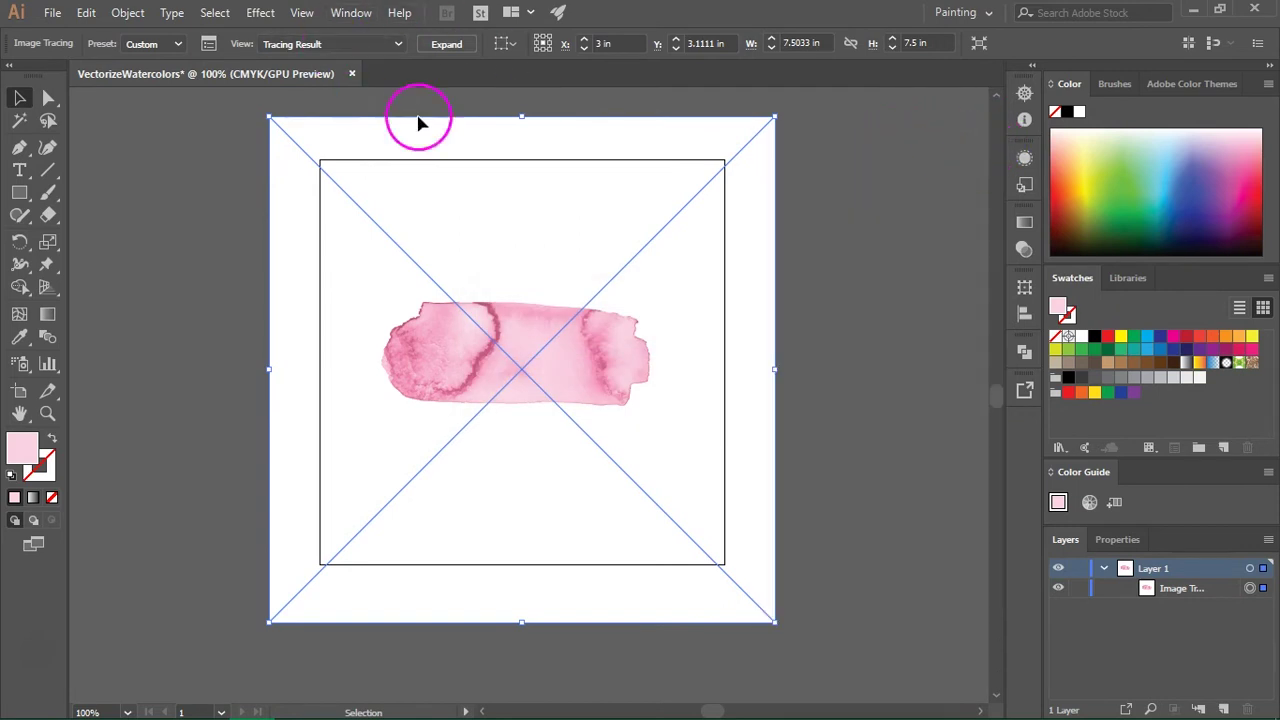
{"action": "left_click", "coordinate": [446, 45]}
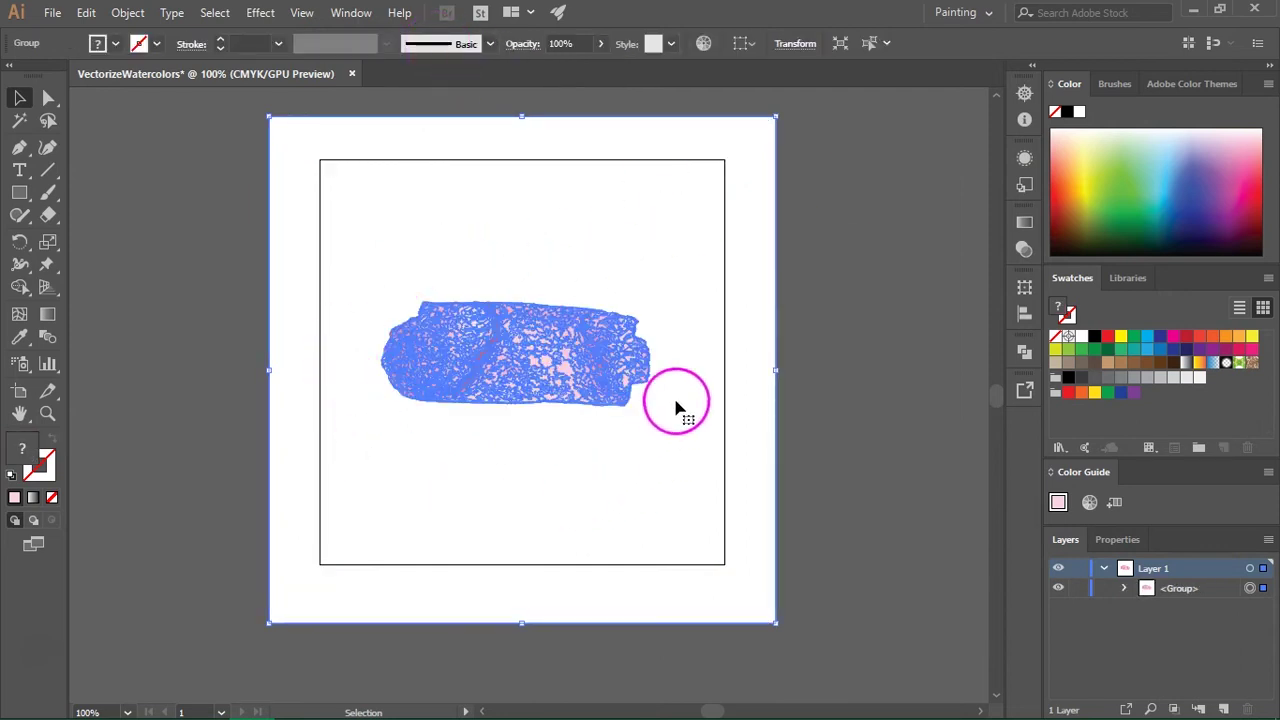
{"action": "left_click", "coordinate": [49, 100]}
{"action": "left_click", "coordinate": [169, 209]}
{"action": "left_click", "coordinate": [306, 141]}
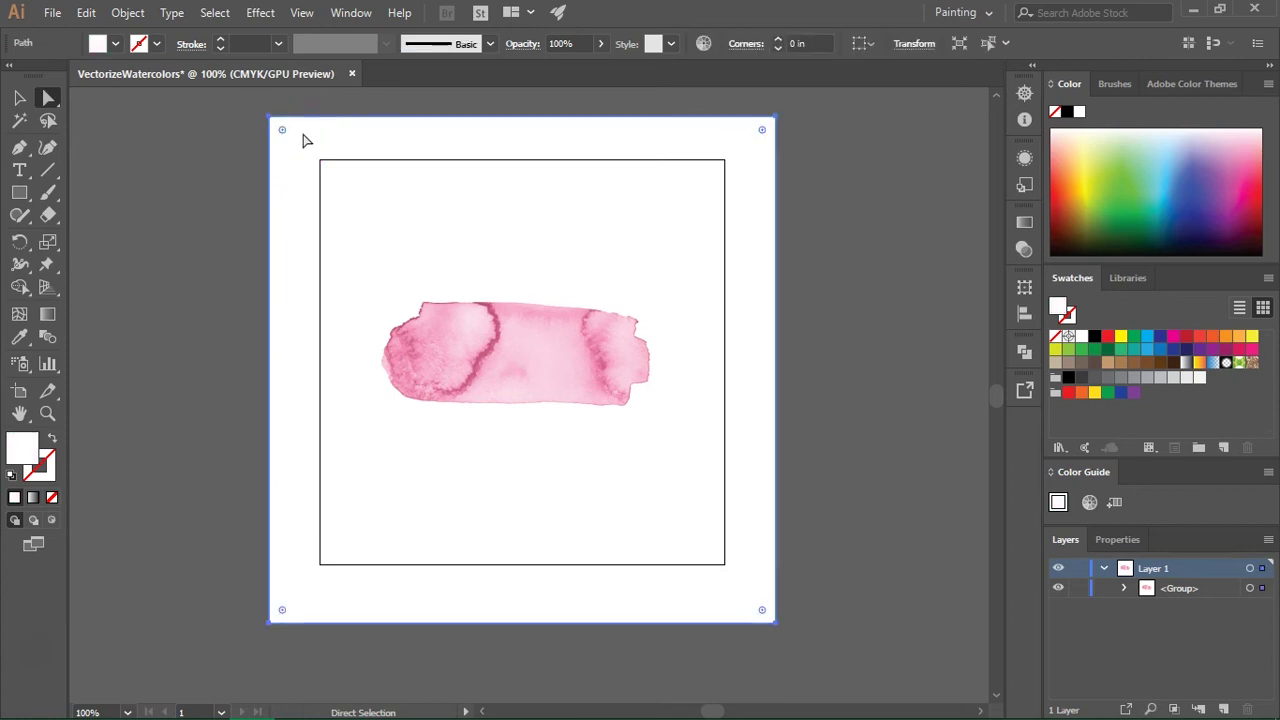
{"action": "key", "text": "Delete"}
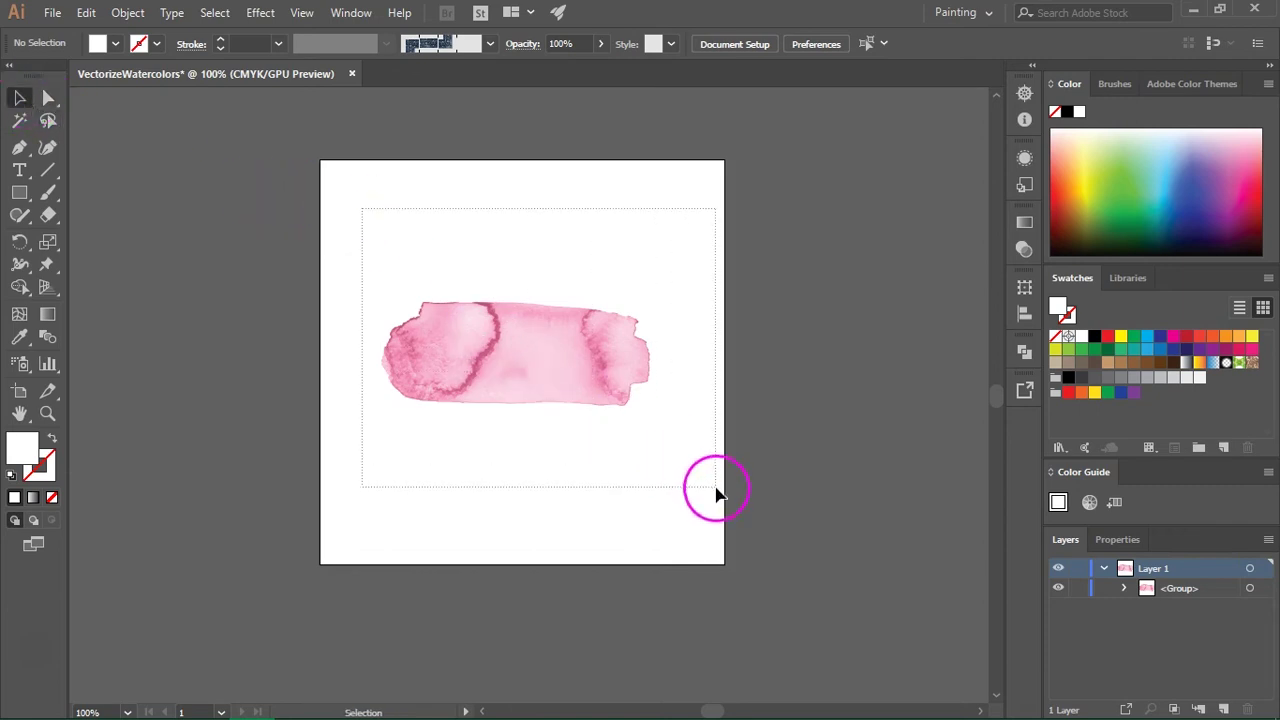
Check the expanded watercolor group, then zoom in to inspect it.
{"action": "left_click_drag", "start_coordinate": [716, 493], "coordinate": [714, 490]}
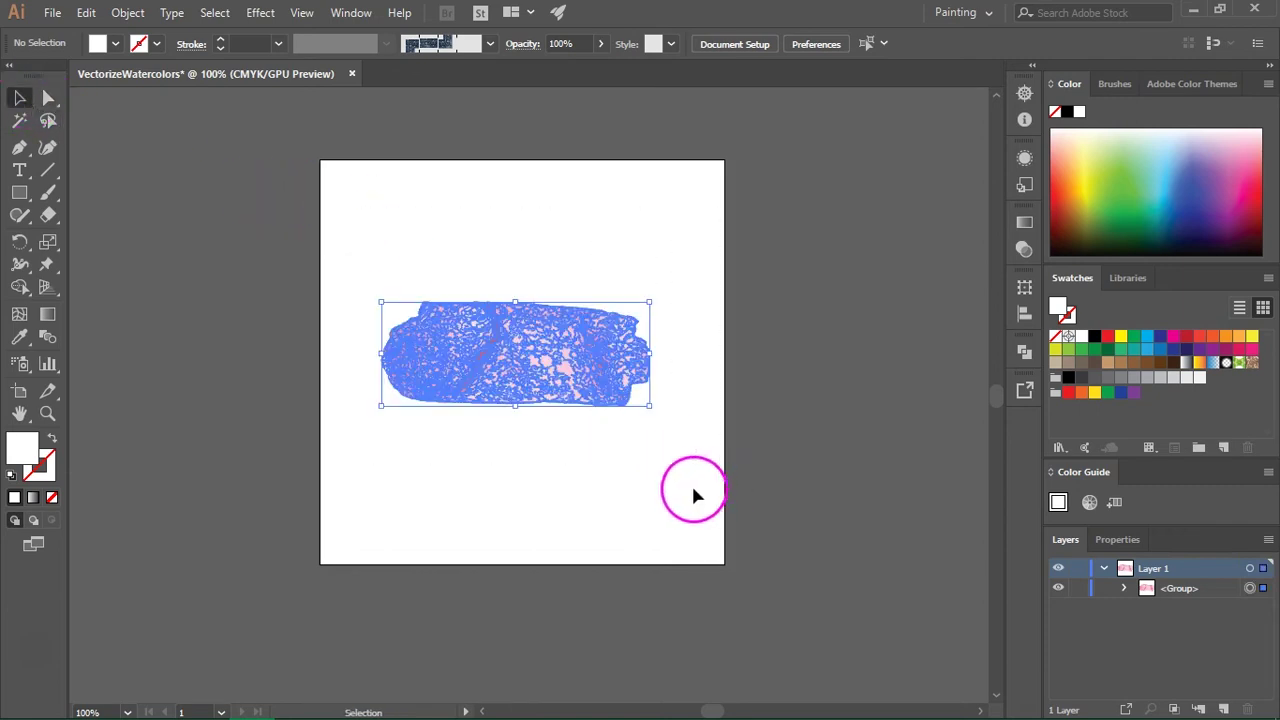
{"action": "left_click", "coordinate": [554, 440]}
{"action": "scroll", "coordinate": [475, 390], "scroll_direction": "up", "scroll_amount": 3}
{"action": "scroll", "coordinate": [475, 390], "scroll_direction": "up", "scroll_amount": 1}
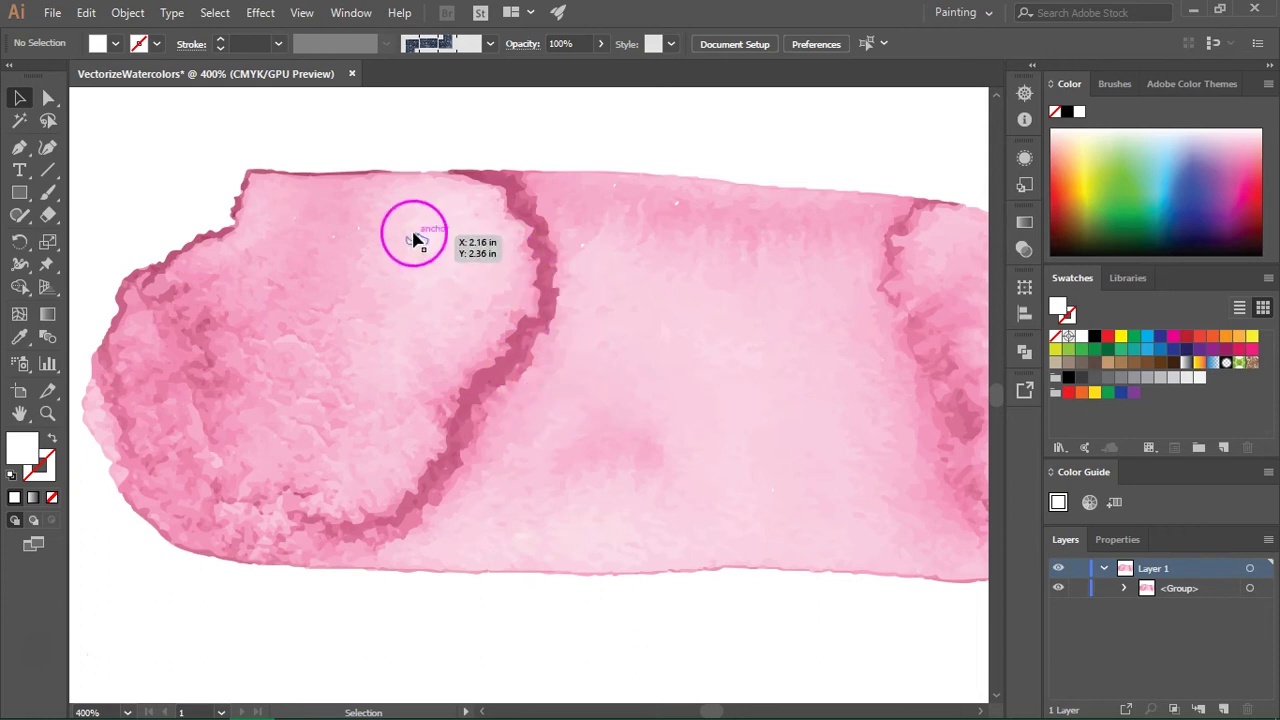
{"action": "scroll", "coordinate": [413, 240], "scroll_direction": "down", "scroll_amount": 2}
{"action": "scroll", "coordinate": [413, 235], "scroll_direction": "down", "scroll_amount": 1}
{"action": "scroll", "coordinate": [450, 260], "scroll_direction": "up", "scroll_amount": 1}
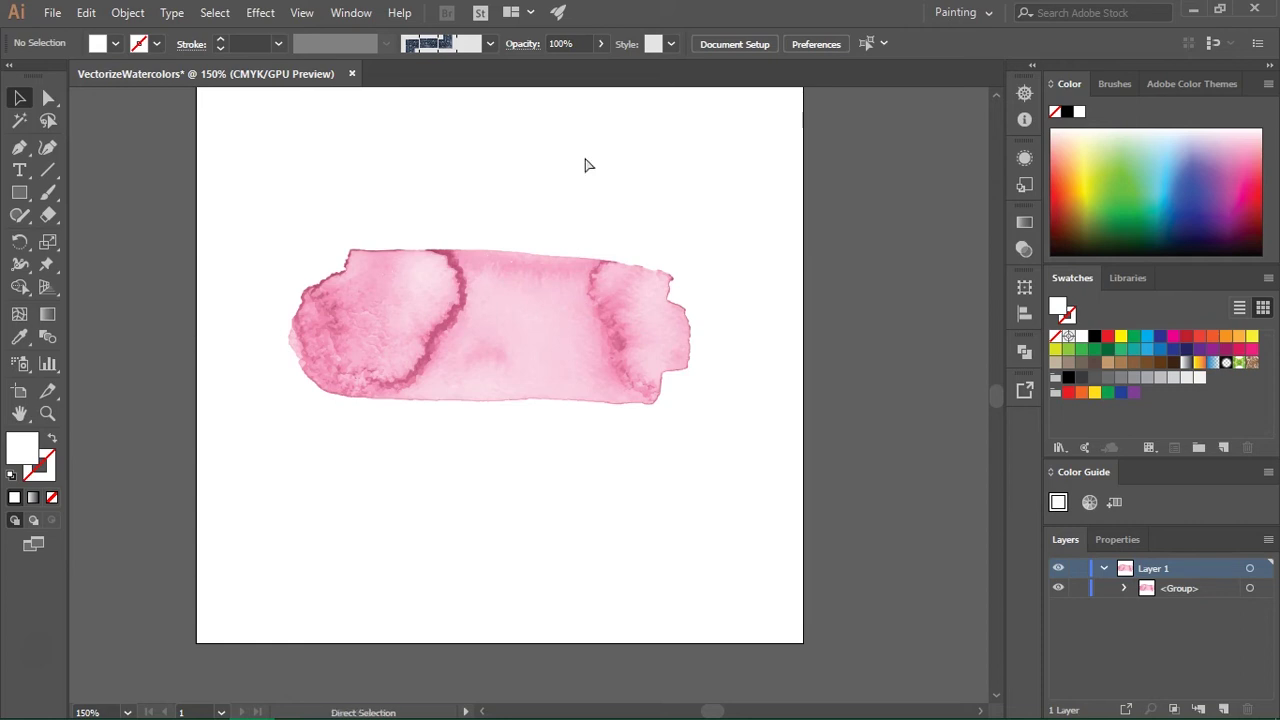
{"action": "scroll", "coordinate": [588, 165], "scroll_direction": "up", "scroll_amount": 1}
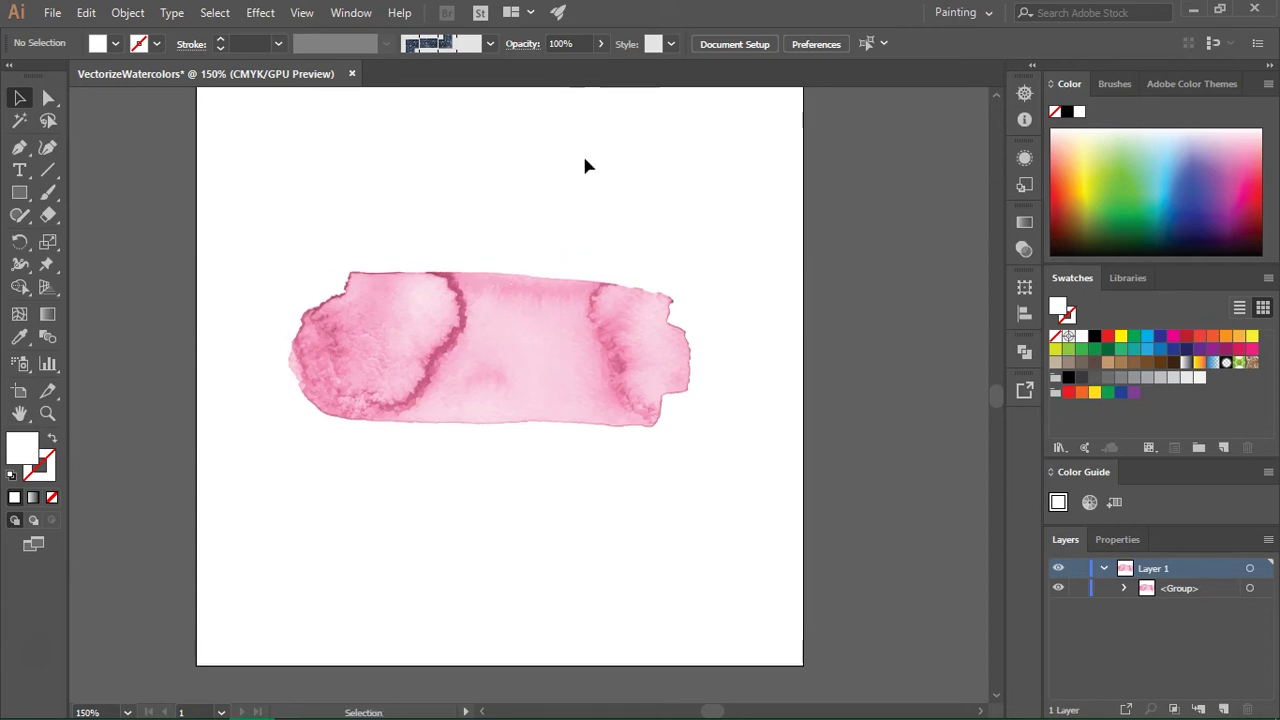
{"action": "left_click", "coordinate": [1095, 343]}
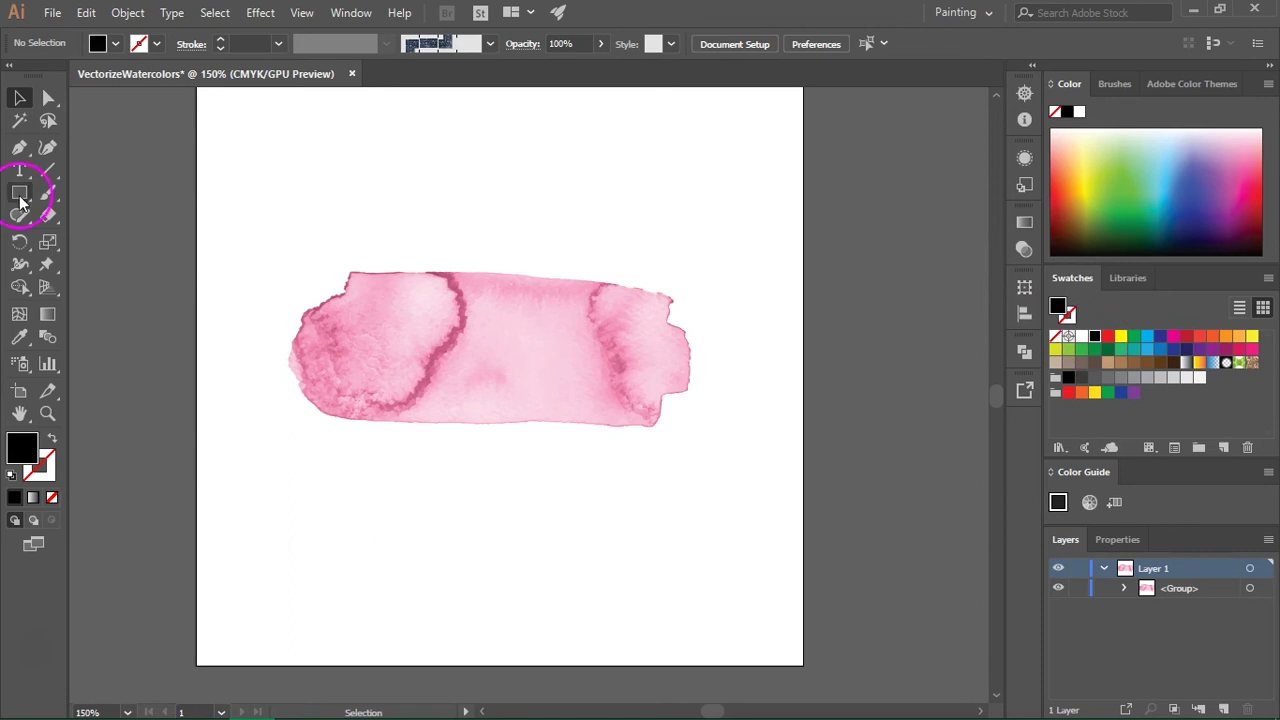
{"action": "mouse_move", "coordinate": [231, 148]}
{"action": "left_mouse_down"}
{"action": "mouse_move", "coordinate": [772, 528]}
{"action": "mouse_move", "coordinate": [765, 540]}
{"action": "left_mouse_up"}
{"action": "right_click", "coordinate": [555, 344]}
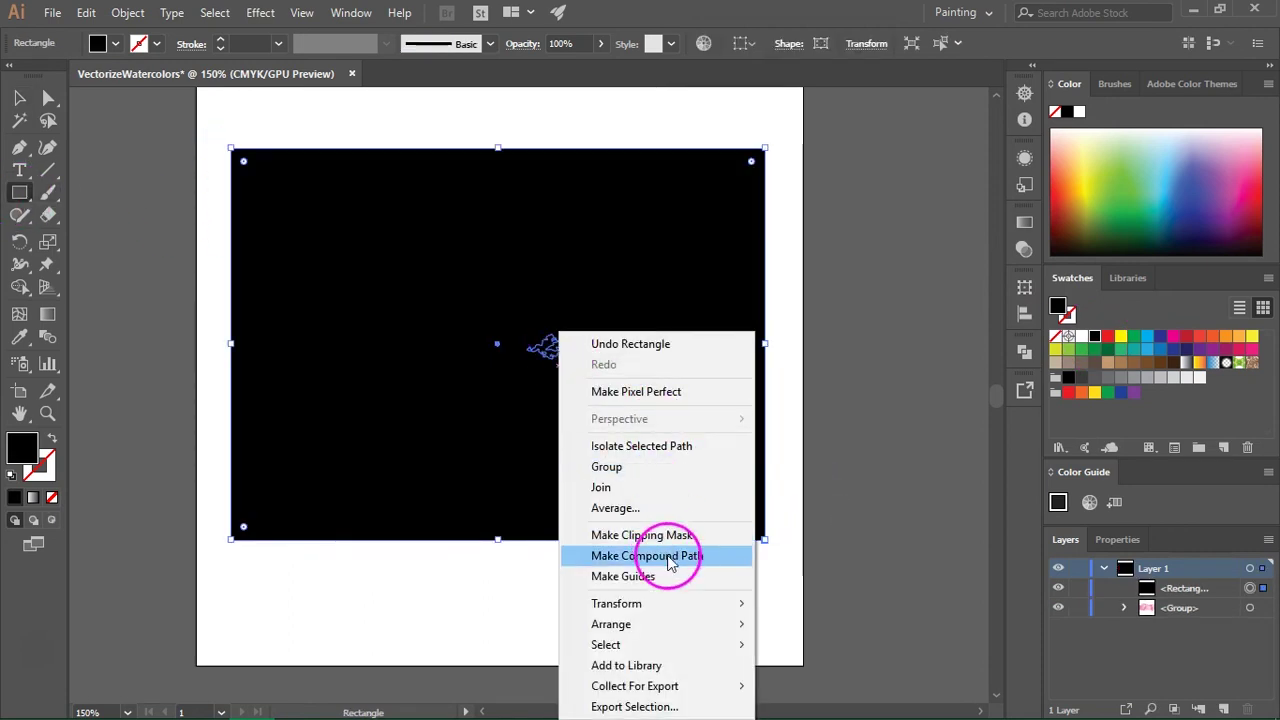
{"action": "mouse_move", "coordinate": [611, 624]}
{"action": "left_click", "coordinate": [843, 597]}
{"action": "left_click", "coordinate": [20, 98]}
{"action": "scroll", "coordinate": [310, 290], "scroll_direction": "up", "scroll_amount": 2, "text": "alt"}
{"action": "scroll", "coordinate": [330, 310], "scroll_direction": "up", "scroll_amount": 5, "text": "alt"}
{"action": "scroll", "coordinate": [330, 290], "scroll_direction": "up", "scroll_amount": 3, "text": "alt"}
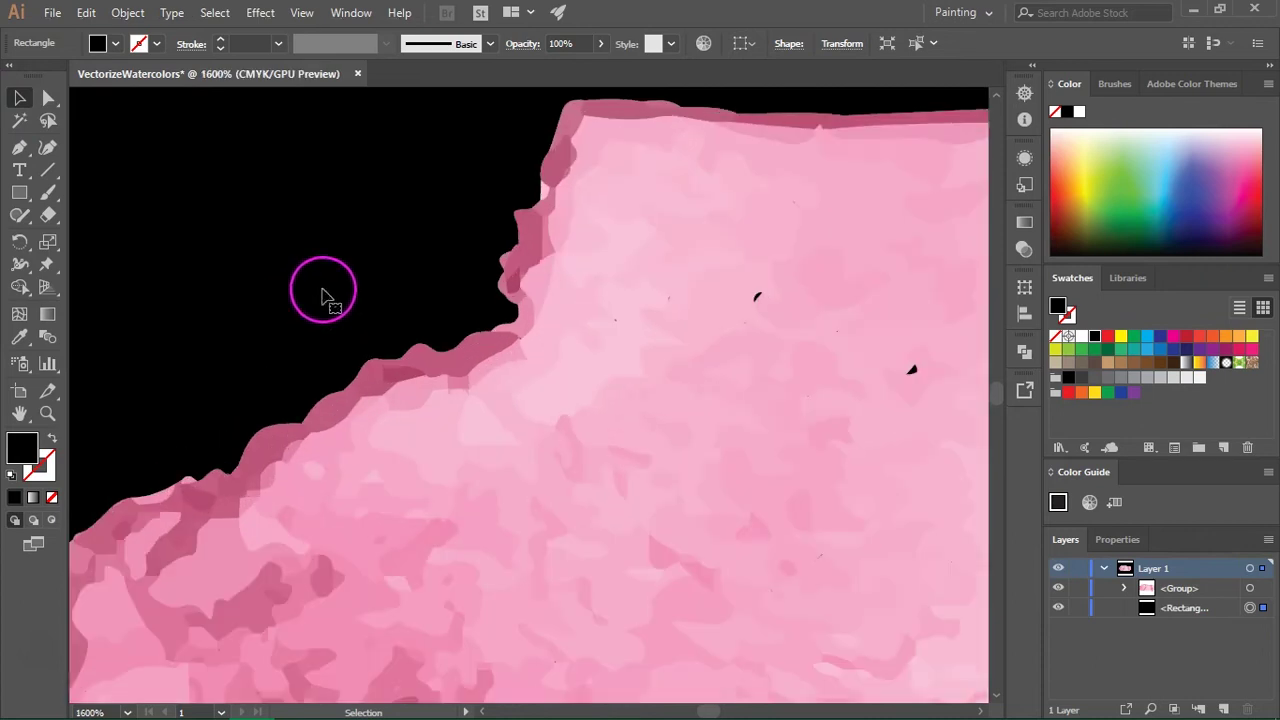
{"action": "left_click_drag", "start_coordinate": [380, 129], "coordinate": [120, 251]}
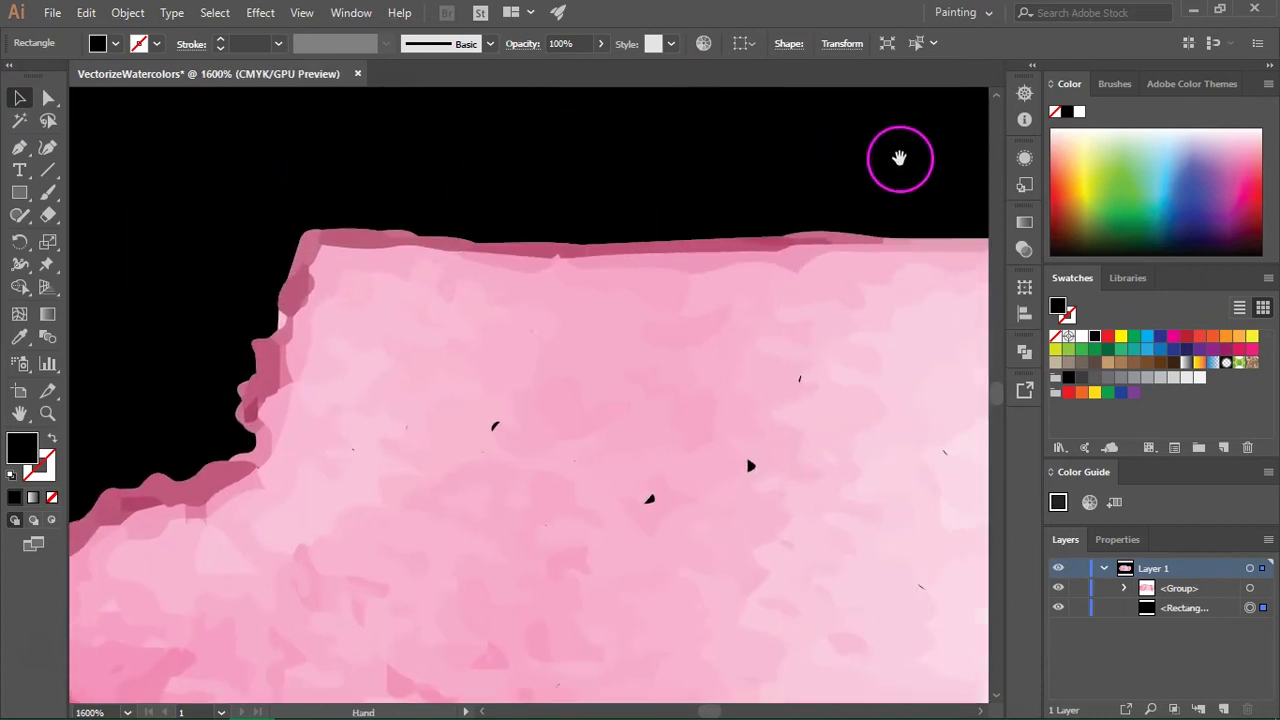
{"action": "left_click_drag", "start_coordinate": [792, 150], "coordinate": [342, 136]}
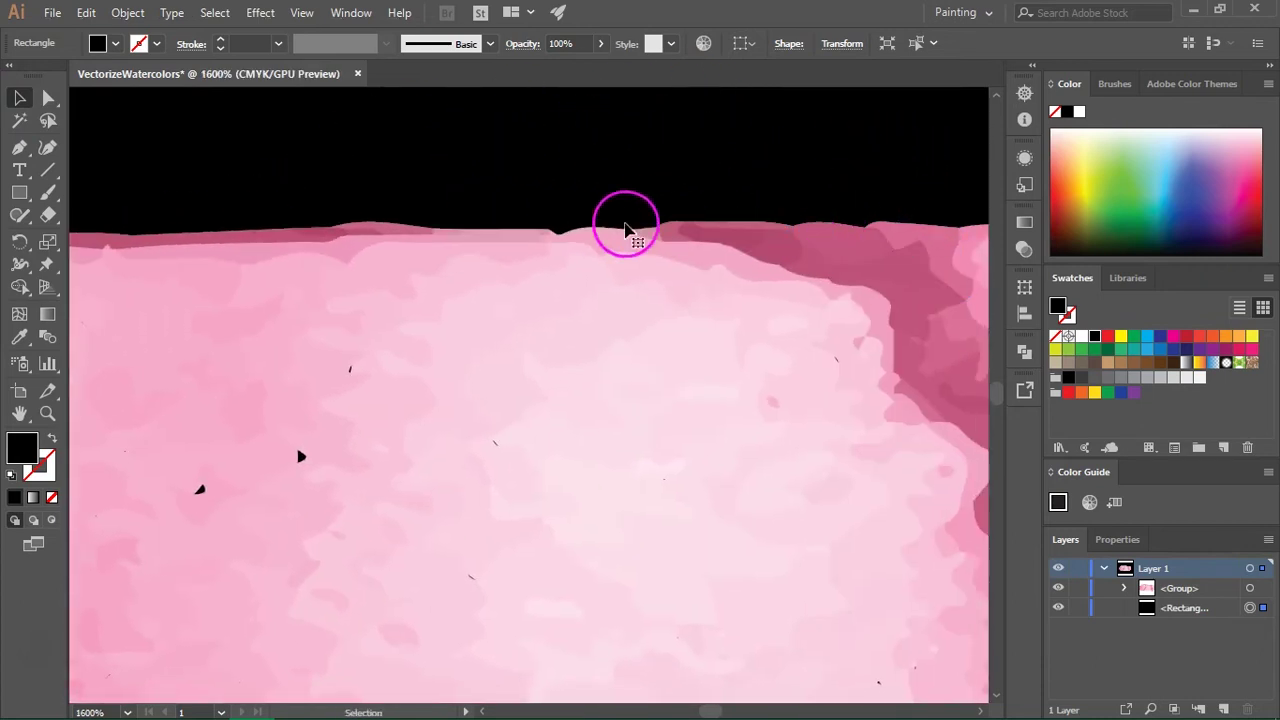
{"action": "left_click_drag", "start_coordinate": [916, 166], "coordinate": [423, 126]}
{"action": "left_click_drag", "start_coordinate": [899, 148], "coordinate": [411, 183]}
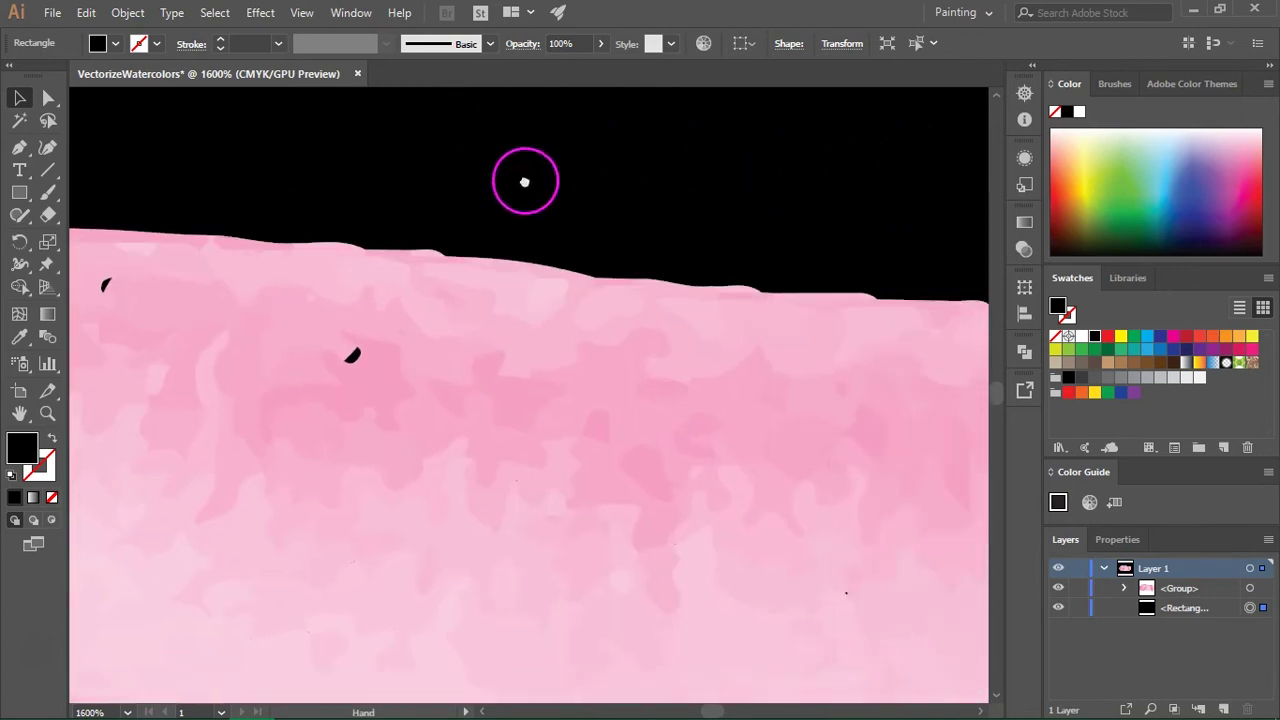
{"action": "left_click_drag", "start_coordinate": [951, 257], "coordinate": [500, 177]}
{"action": "left_click_drag", "start_coordinate": [888, 195], "coordinate": [337, 149]}
{"action": "left_click_drag", "start_coordinate": [851, 251], "coordinate": [377, 189]}
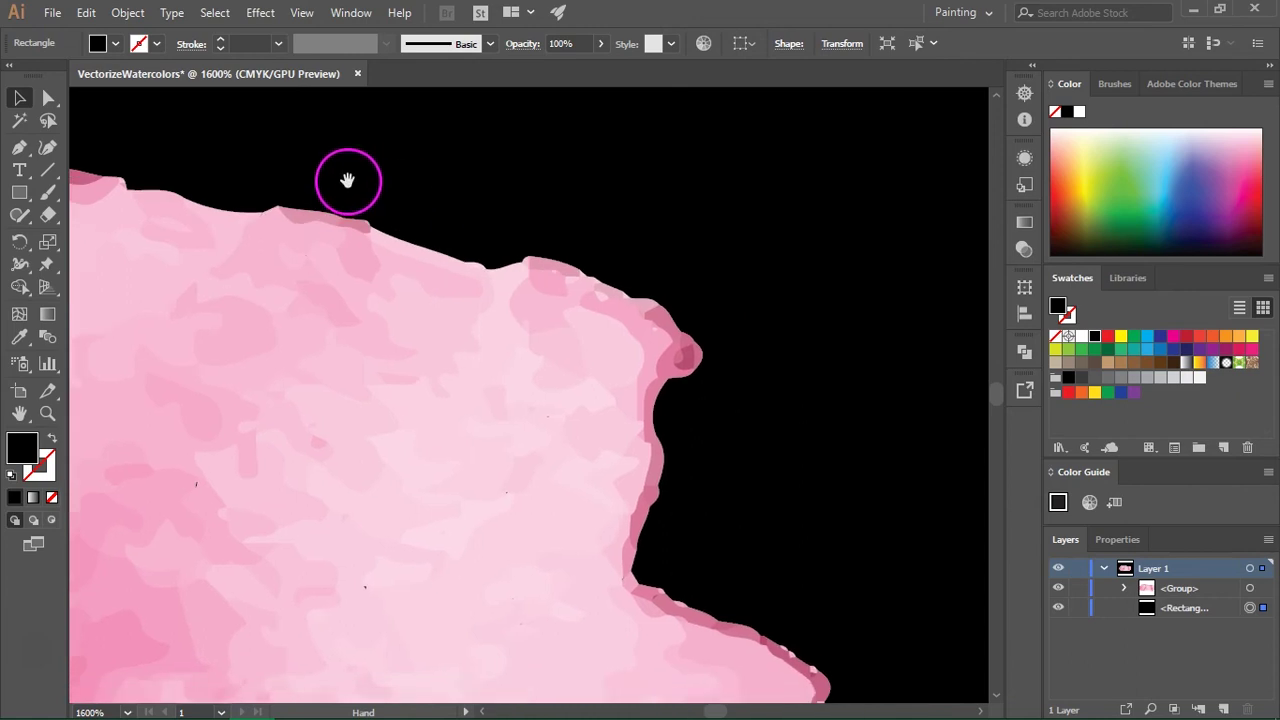
{"action": "left_click_drag", "start_coordinate": [759, 563], "coordinate": [740, 283]}
{"action": "mouse_move", "coordinate": [803, 443]}
{"action": "left_mouse_down"}
{"action": "mouse_move", "coordinate": [706, 529]}
{"action": "mouse_move", "coordinate": [898, 150]}
{"action": "left_mouse_up"}
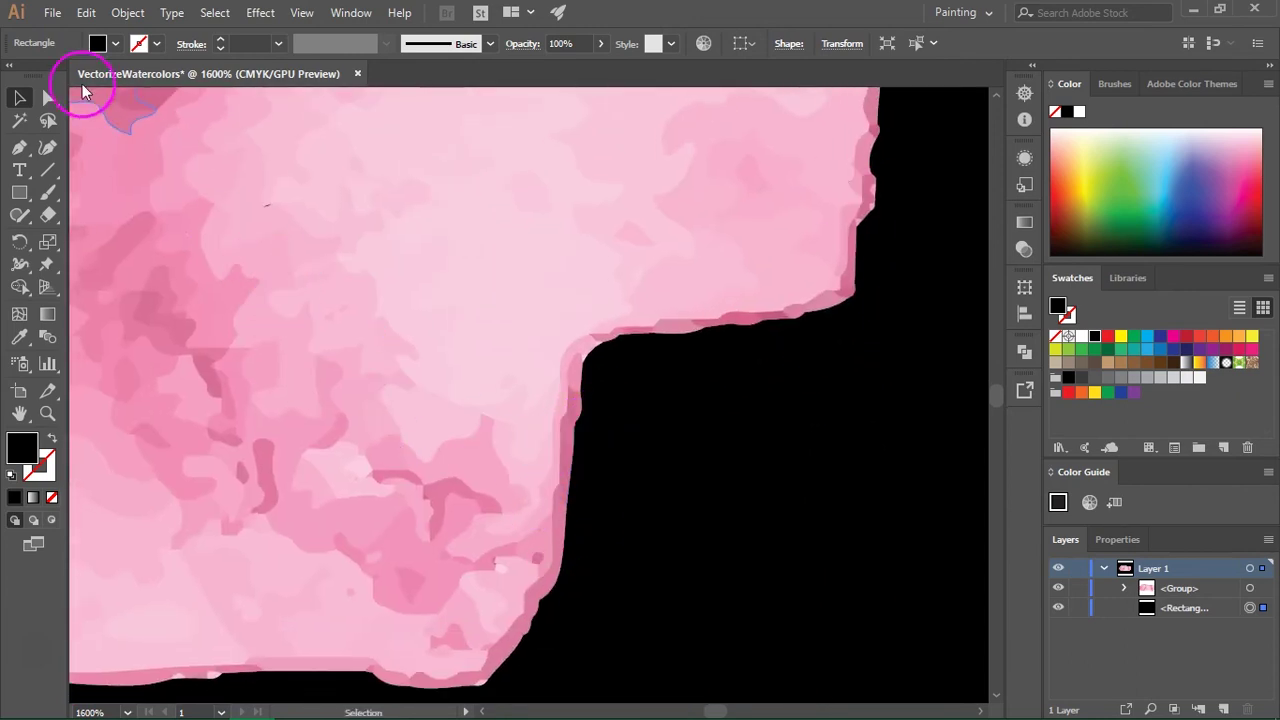
Direct-select the small sliver path at the stripe's edge.
{"action": "left_click", "coordinate": [46, 100]}
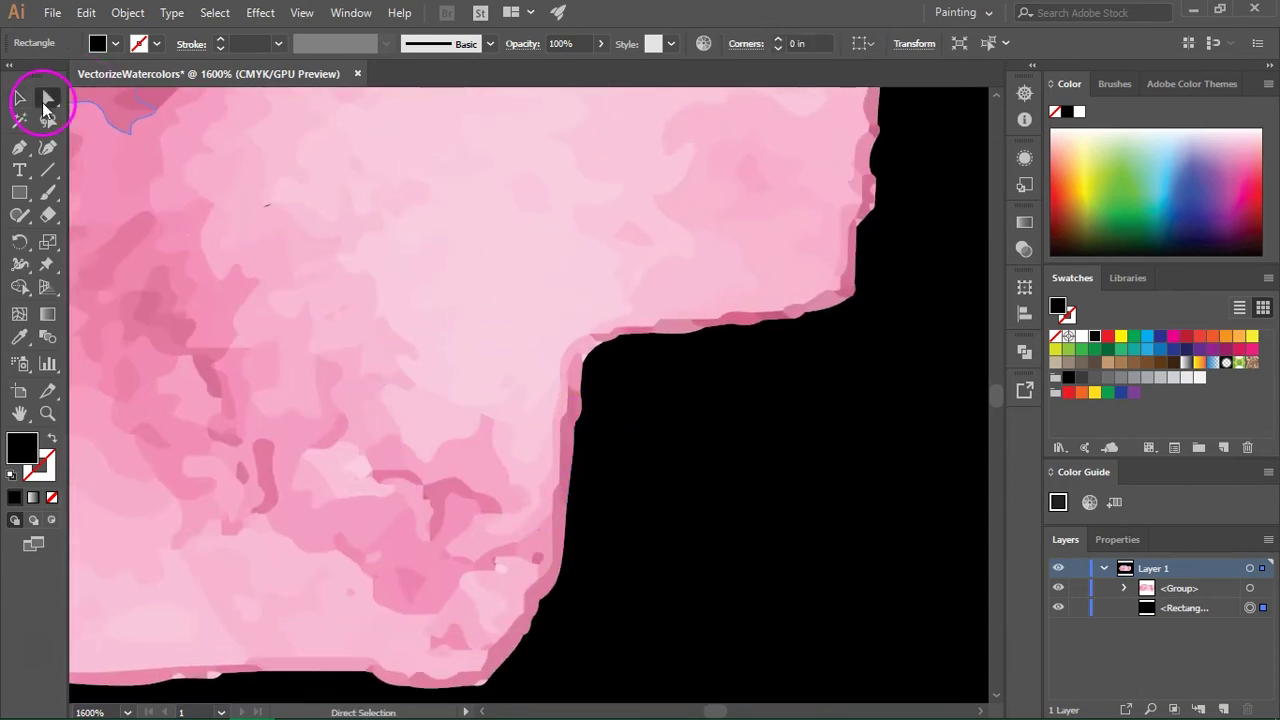
{"action": "left_click", "coordinate": [567, 473]}
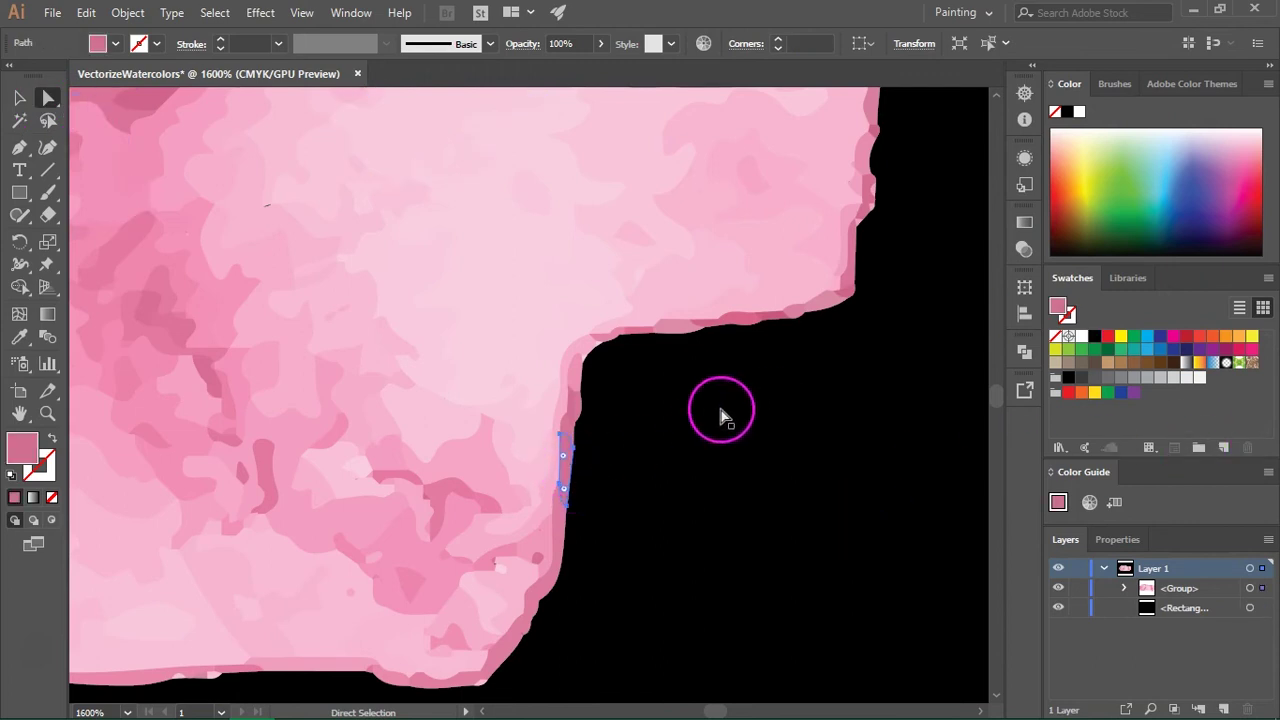
{"action": "key", "text": "ctrl+shift+a"}
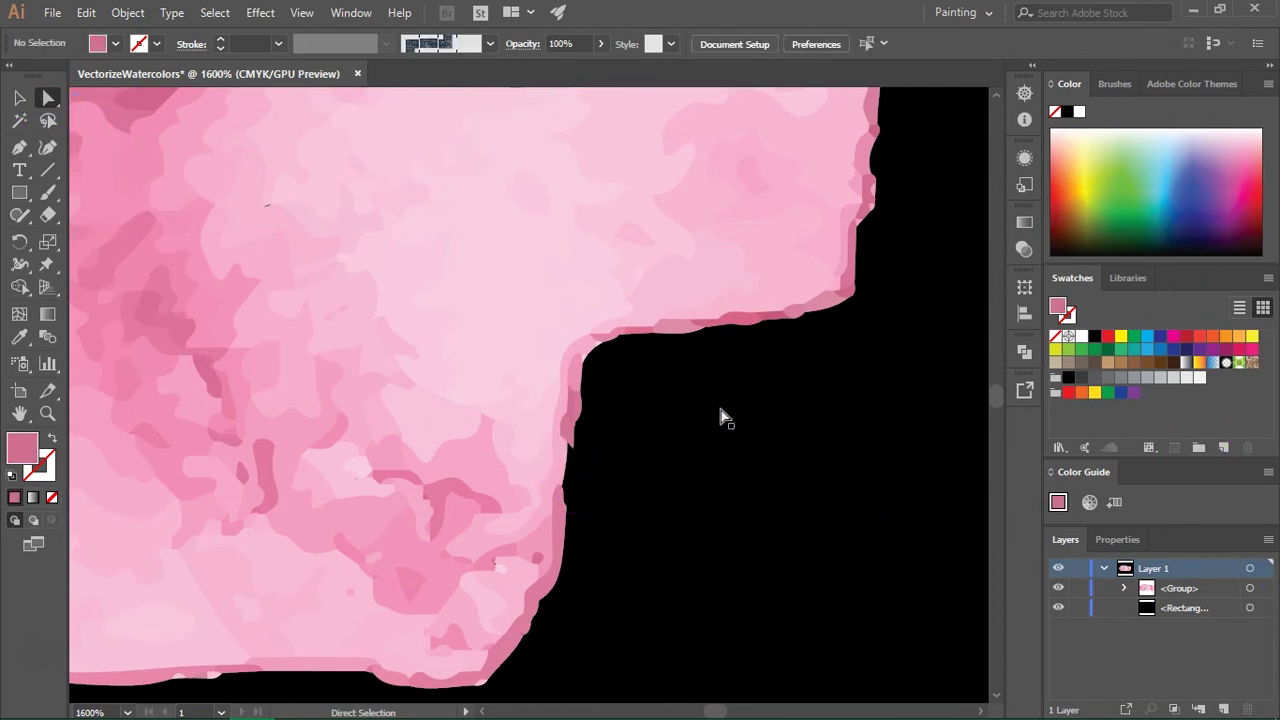
{"action": "key", "text": "ctrl+z"}
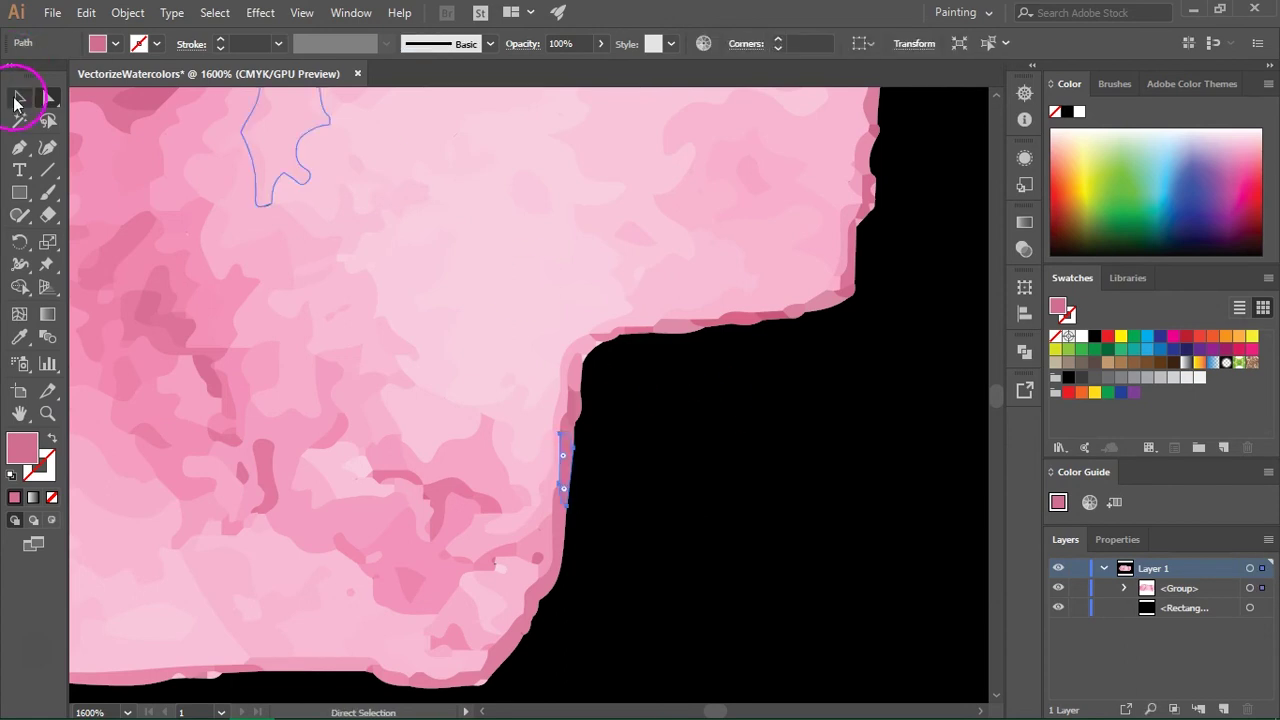
{"action": "left_click", "coordinate": [17, 100]}
Move to the stripe's top edge and select the pink patch beside the black gap.
{"action": "left_click_drag", "start_coordinate": [334, 137], "coordinate": [806, 289]}
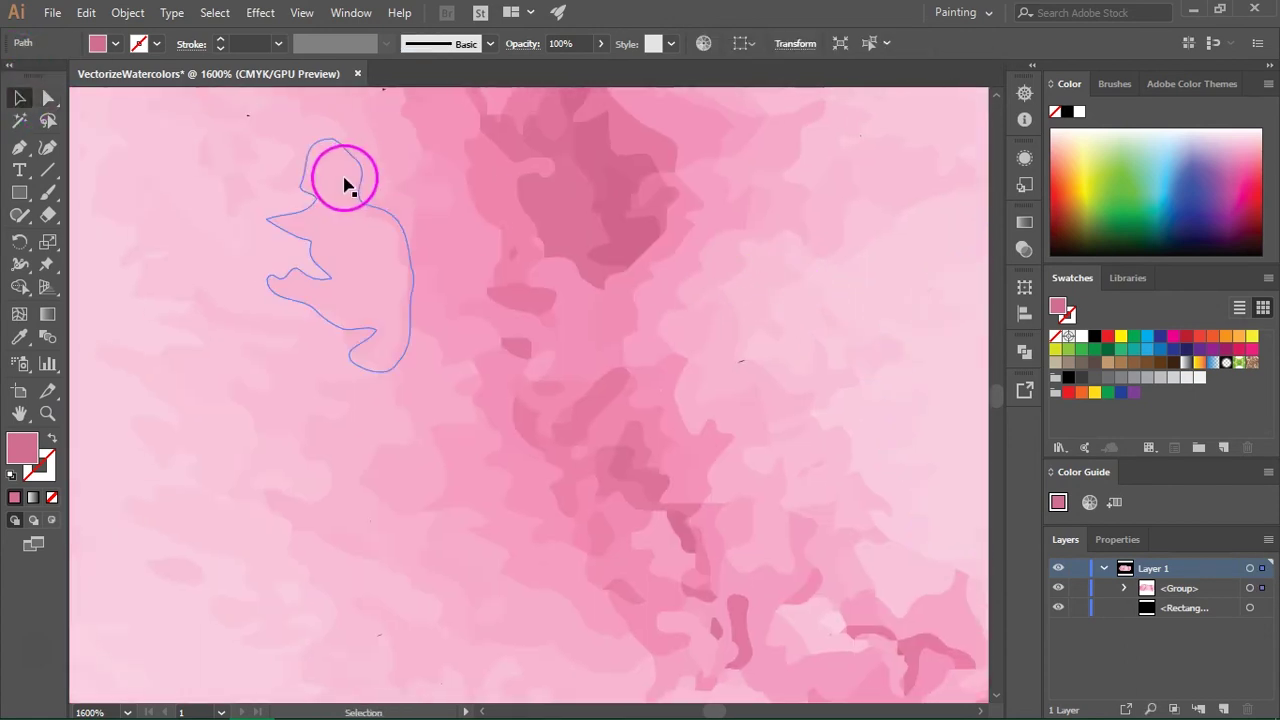
{"action": "scroll", "coordinate": [348, 188], "scroll_direction": "down", "scroll_amount": 5}
{"action": "left_click_drag", "start_coordinate": [354, 183], "coordinate": [681, 235]}
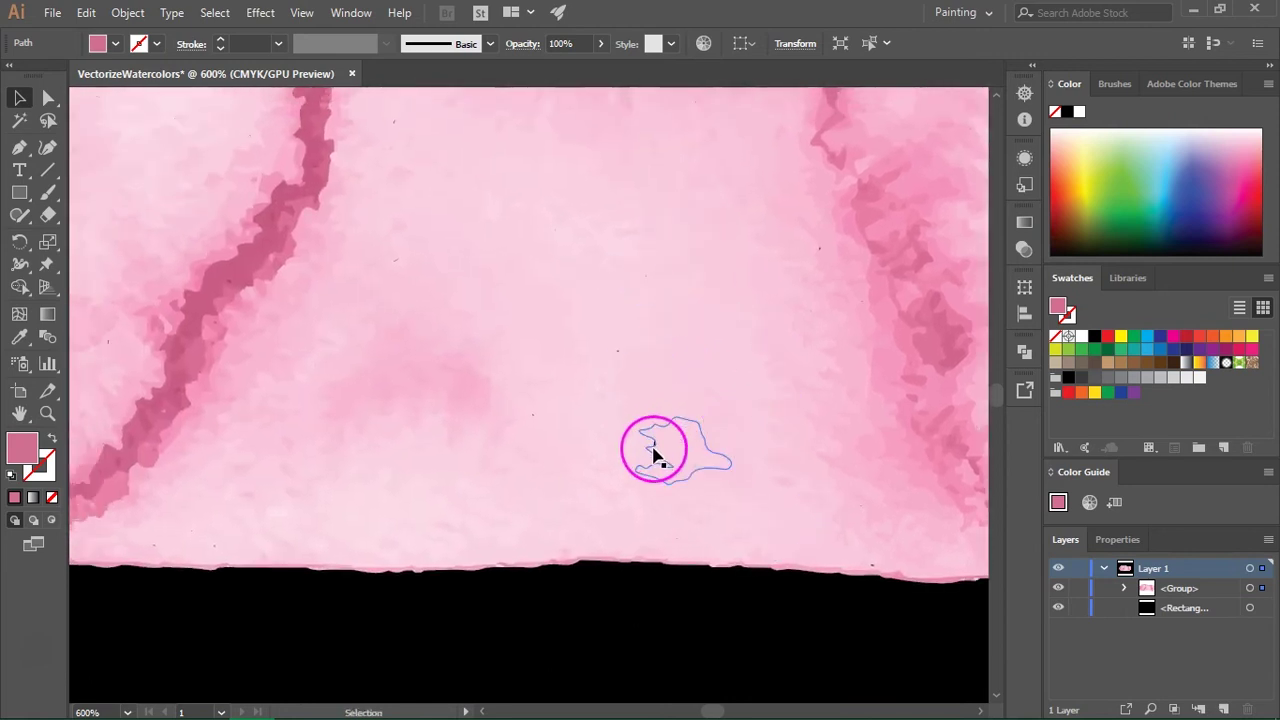
{"action": "left_click_drag", "start_coordinate": [245, 151], "coordinate": [258, 160]}
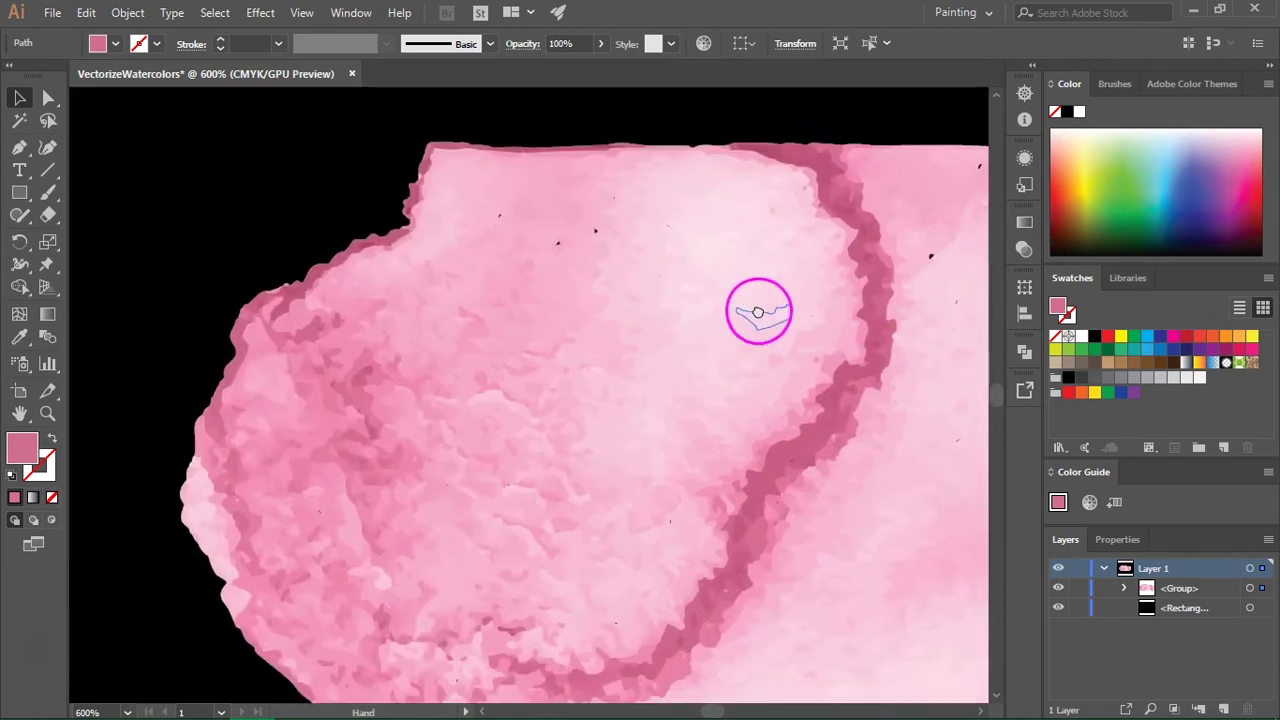
{"action": "mouse_move", "coordinate": [757, 309]}
{"action": "left_mouse_down"}
{"action": "mouse_move", "coordinate": [543, 346]}
{"action": "mouse_move", "coordinate": [414, 403]}
{"action": "left_mouse_up"}
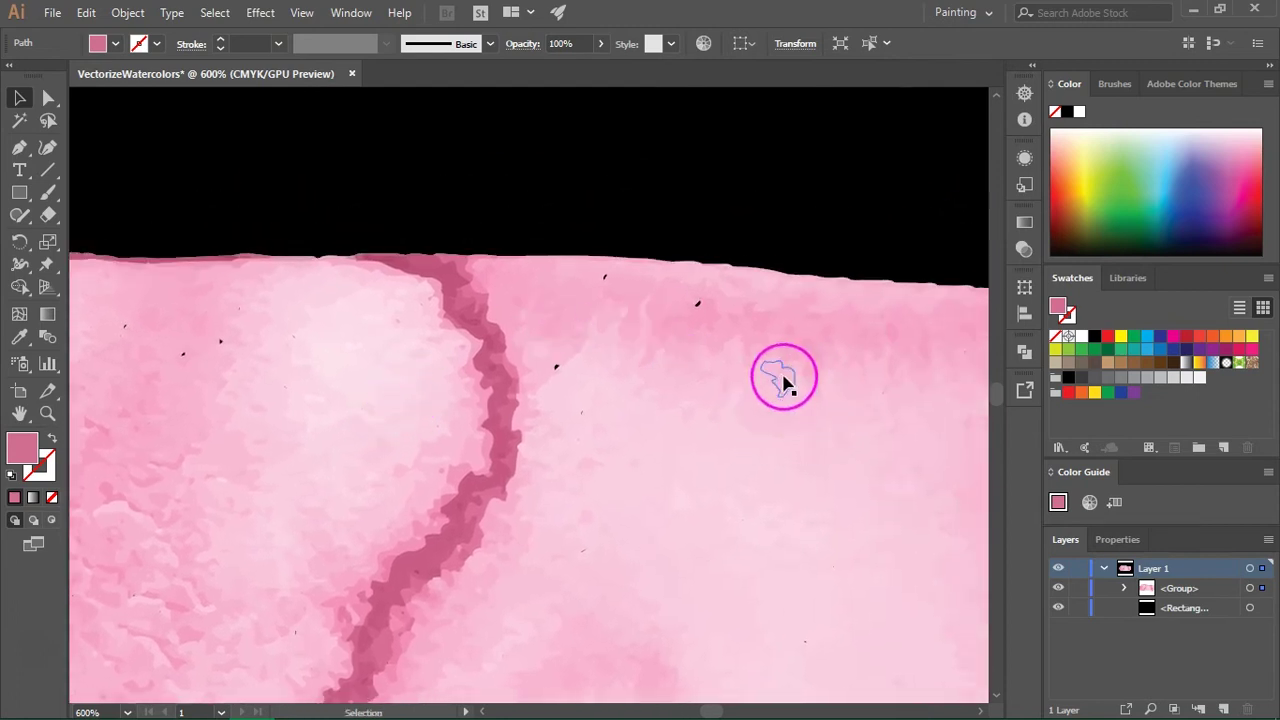
{"action": "scroll", "coordinate": [735, 295], "scroll_direction": "up", "scroll_amount": 2, "text": "alt"}
{"action": "scroll", "coordinate": [709, 294], "scroll_direction": "up", "scroll_amount": 1, "text": "alt"}
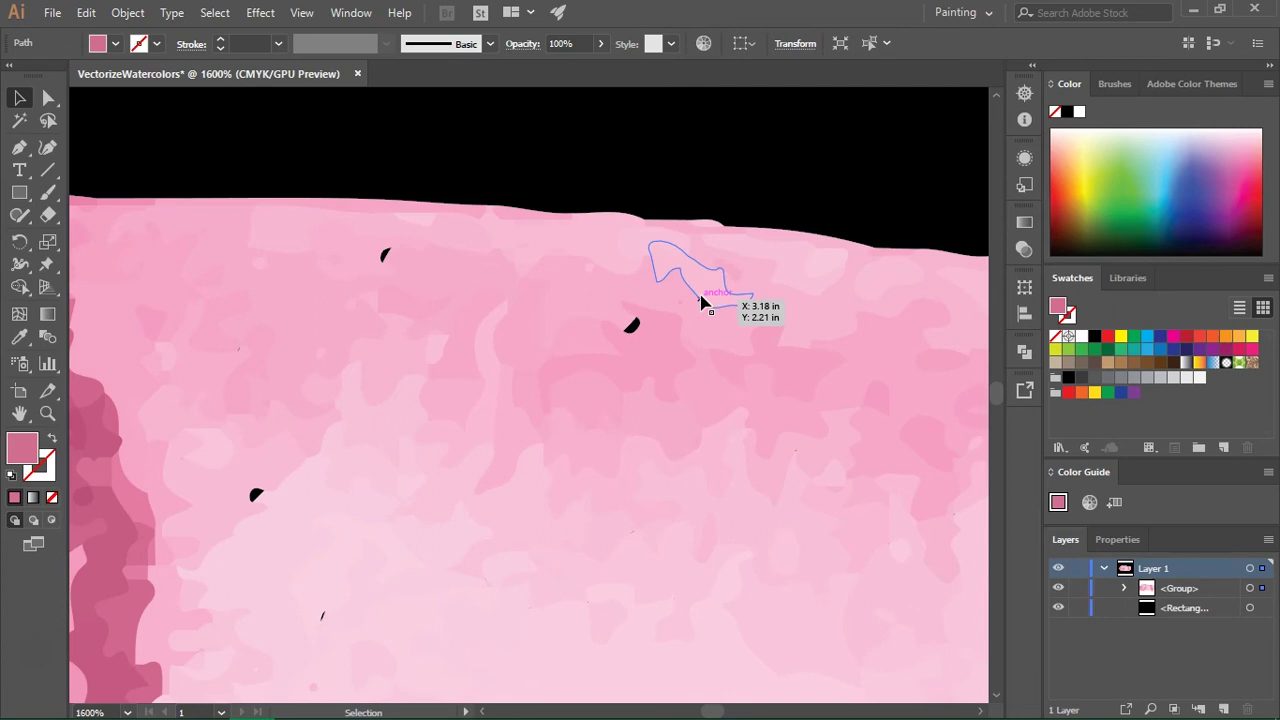
{"action": "left_click", "coordinate": [600, 378]}
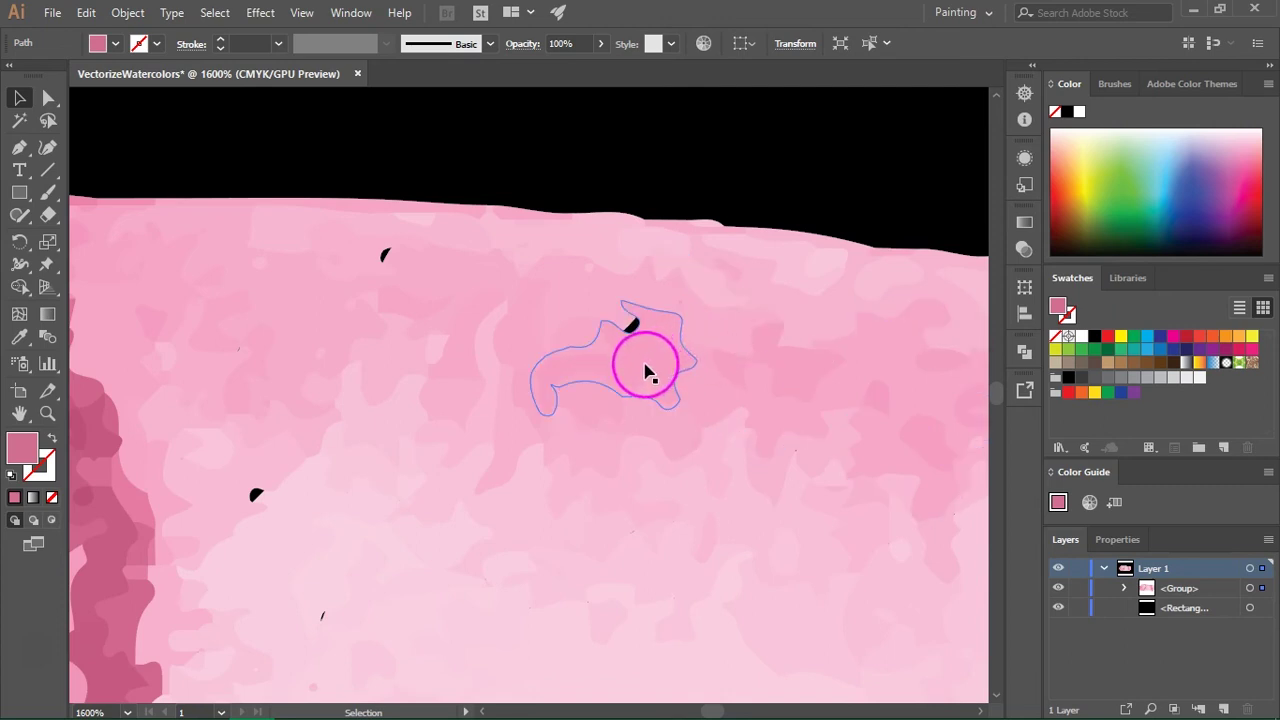
{"action": "left_click_drag", "start_coordinate": [642, 372], "coordinate": [642, 300]}
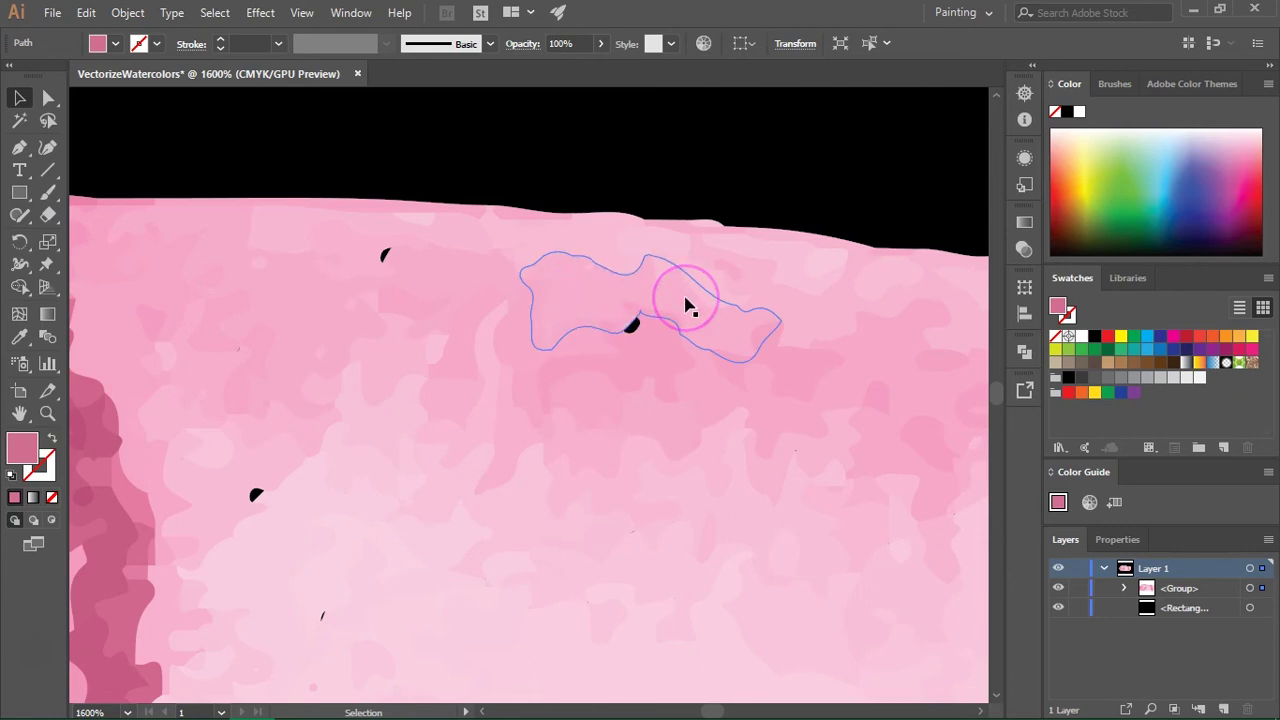
{"action": "scroll", "coordinate": [686, 307], "scroll_direction": "down", "scroll_amount": 1}
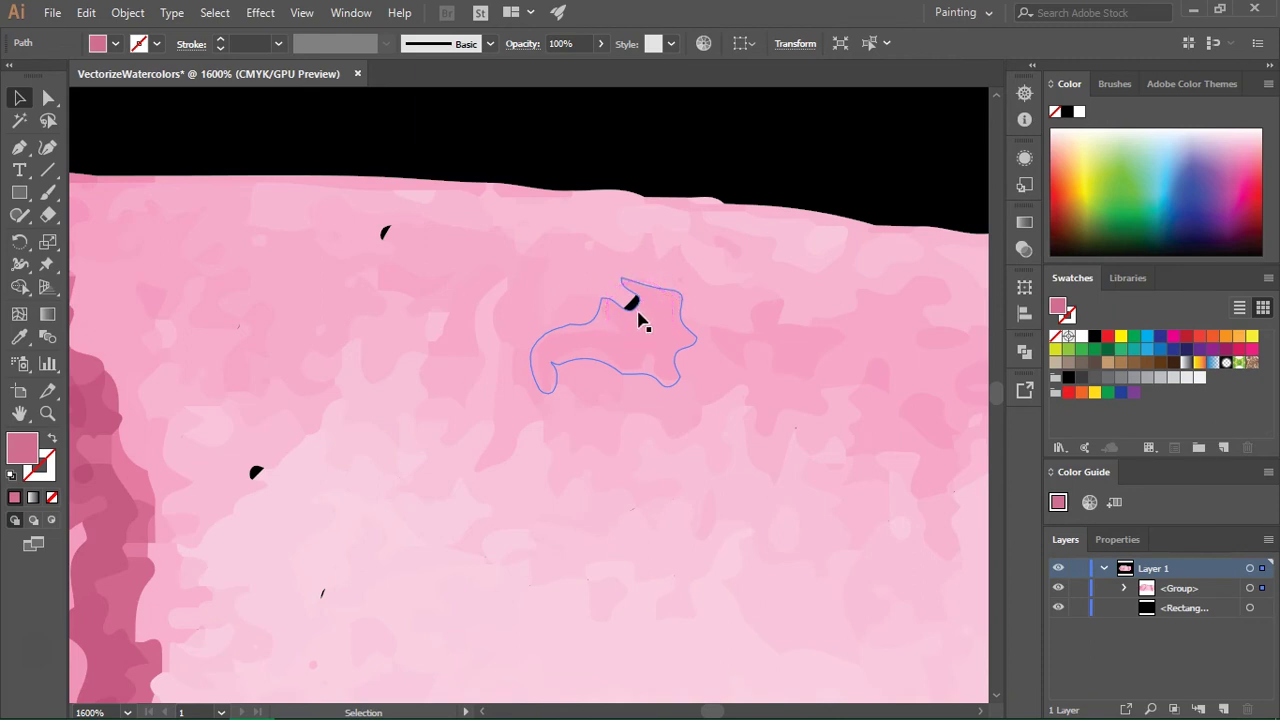
{"action": "key", "text": "a"}
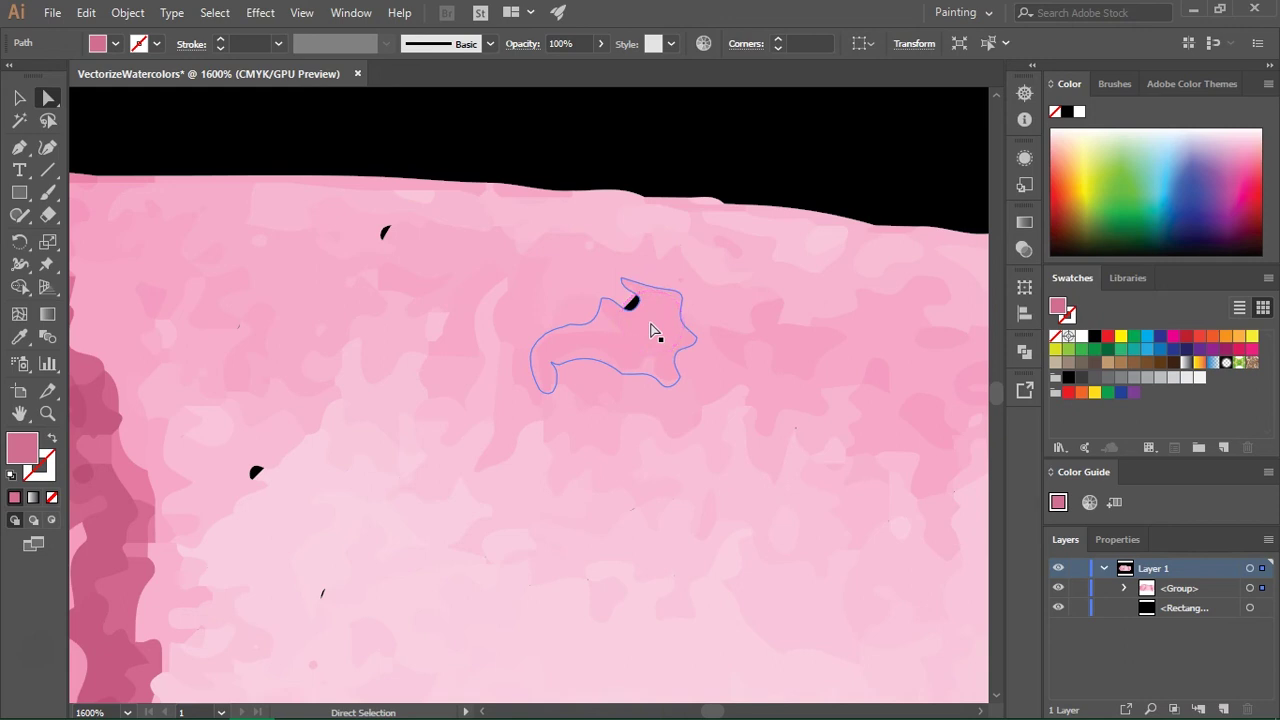
Delete anchors on the pink patches beside both top-edge black gaps so they cover them.
{"action": "left_click", "coordinate": [27, 155]}
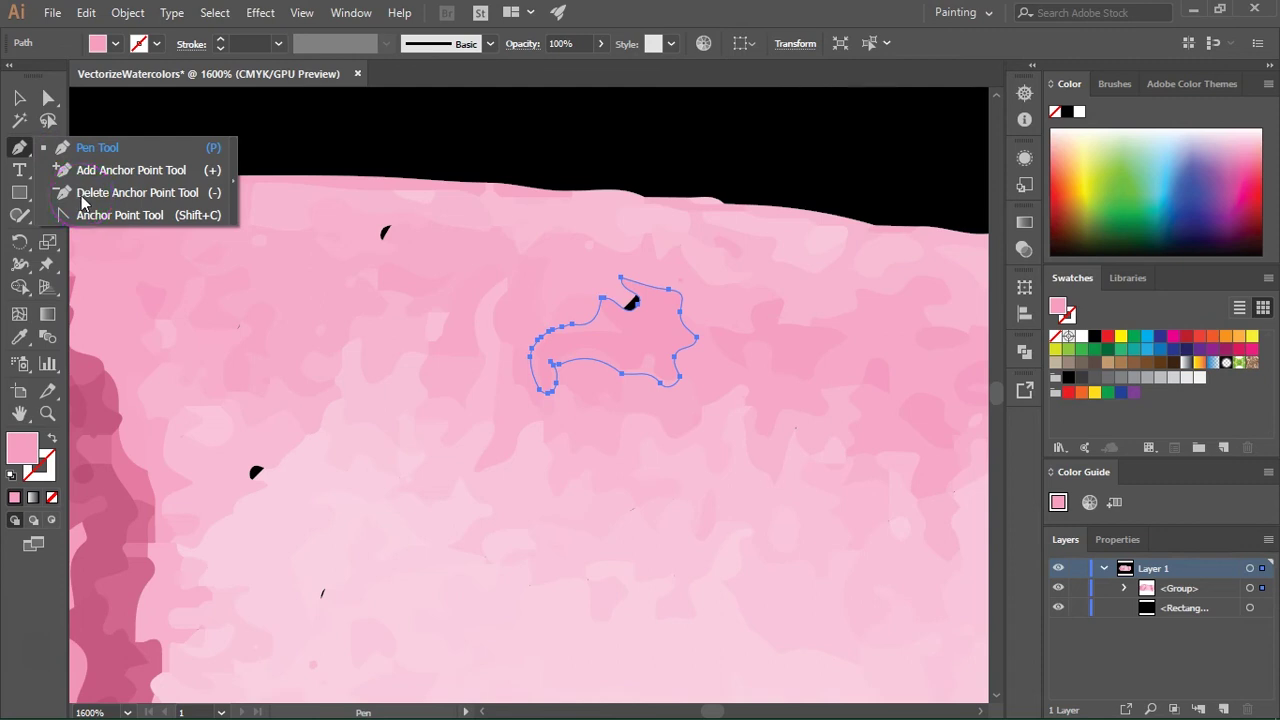
{"action": "left_click", "coordinate": [81, 193]}
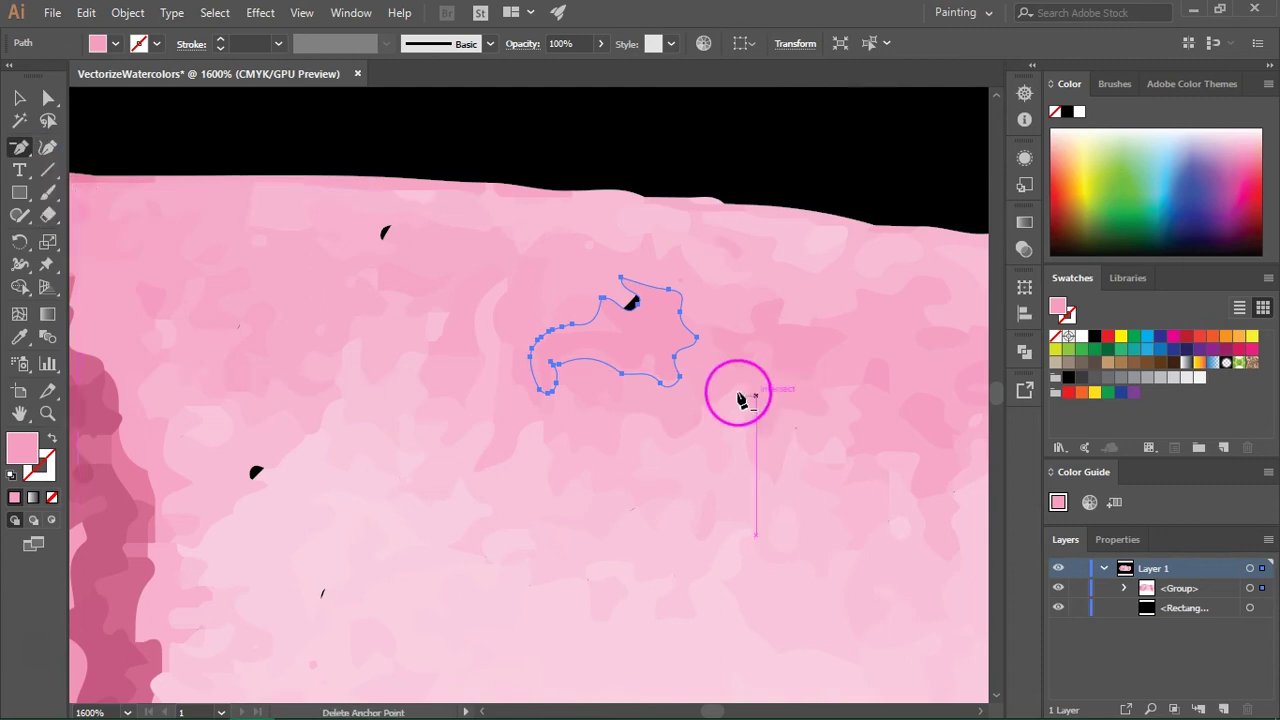
{"action": "left_click", "coordinate": [633, 303]}
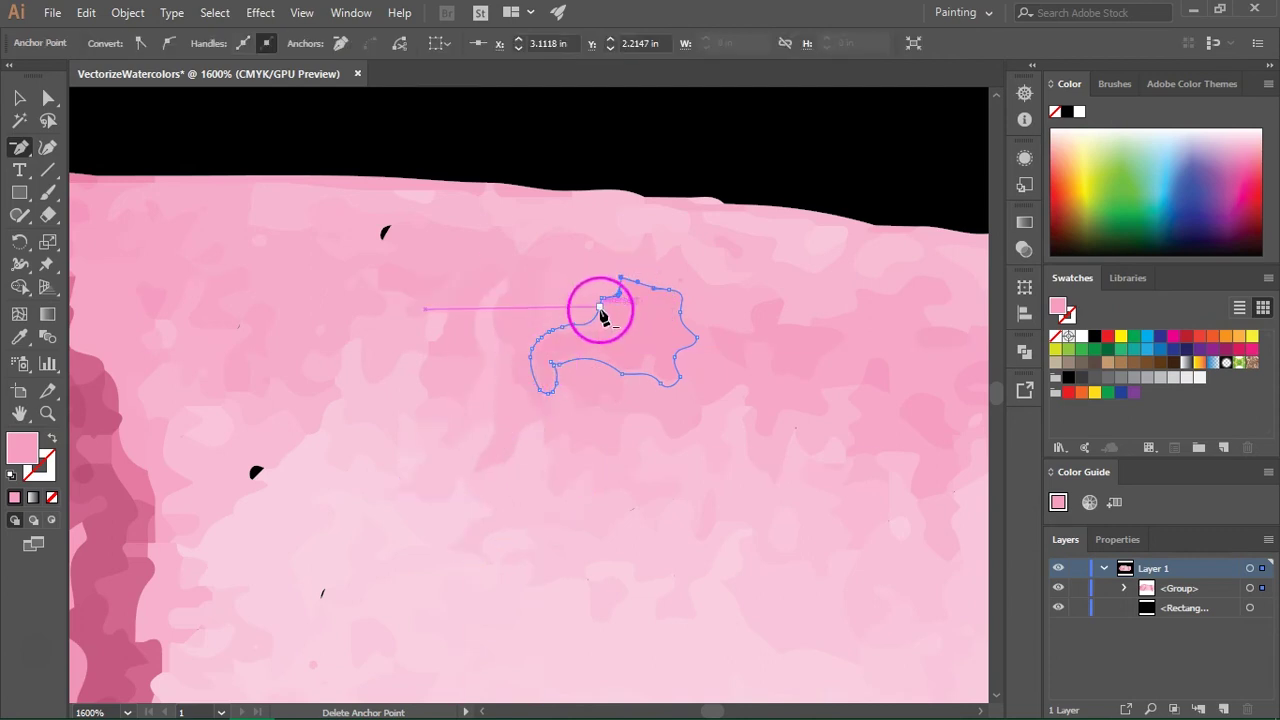
{"action": "key", "text": "a"}
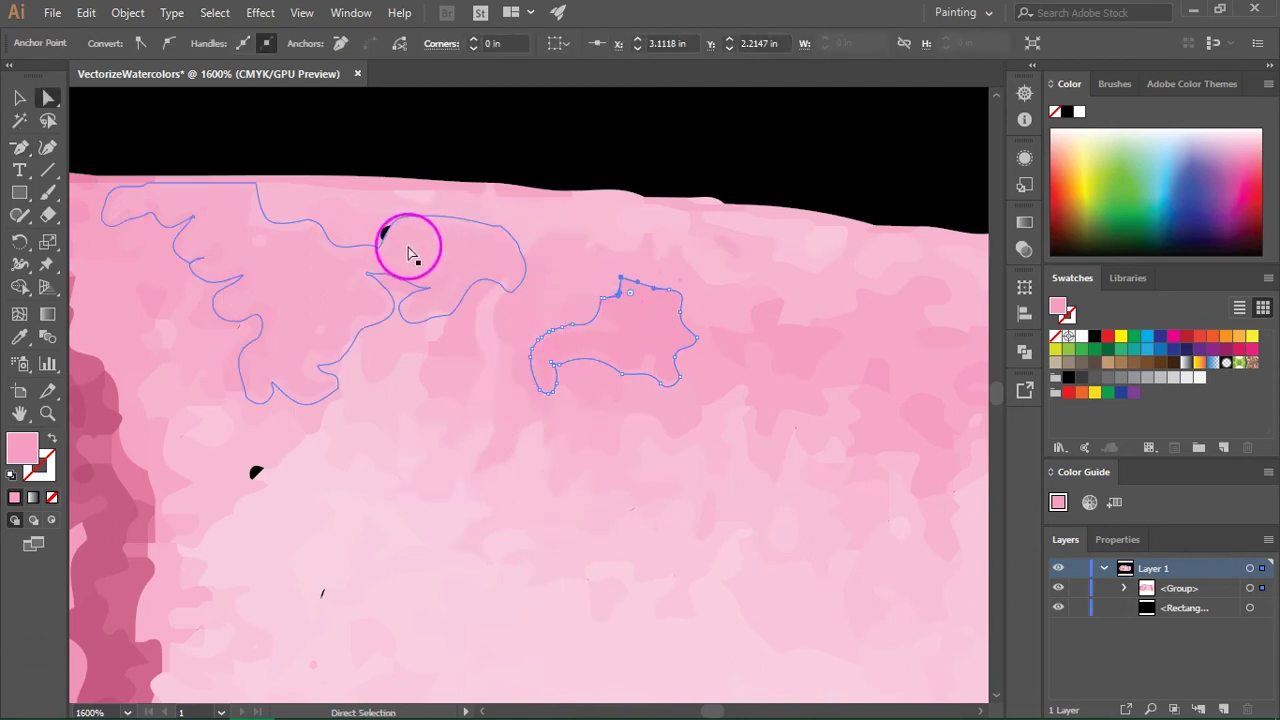
{"action": "left_click", "coordinate": [366, 245]}
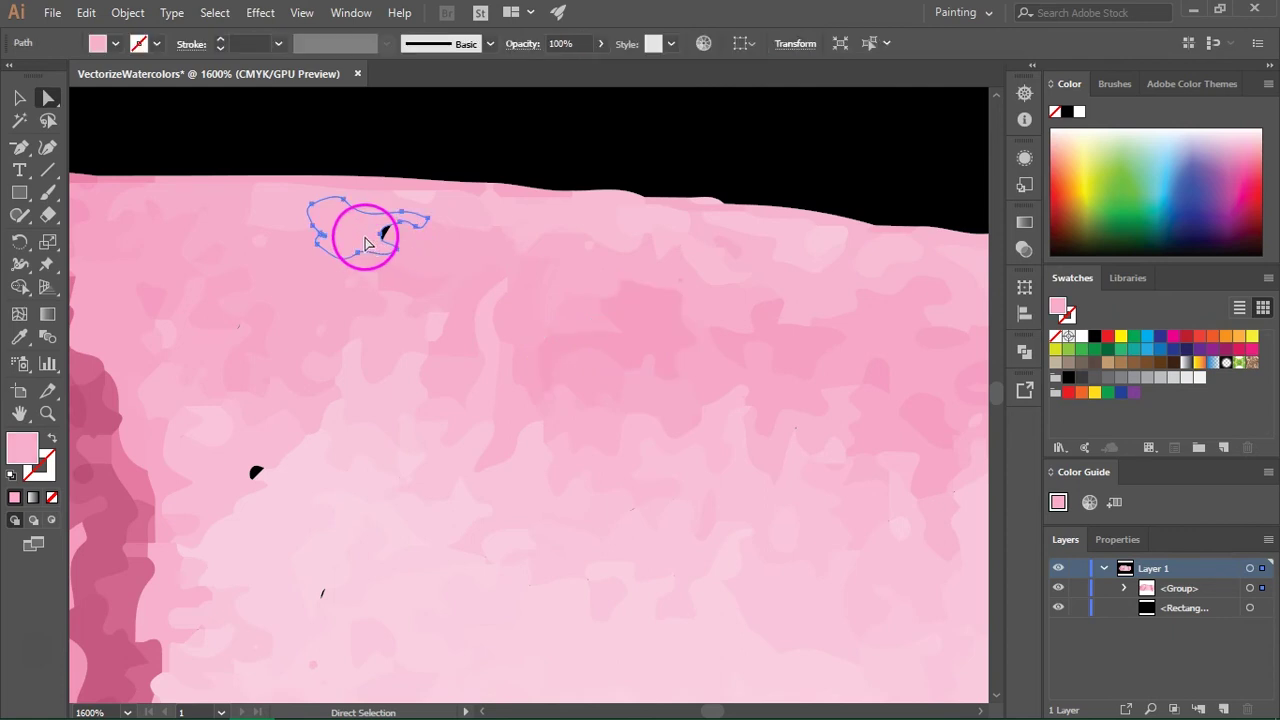
{"action": "key", "text": "p"}
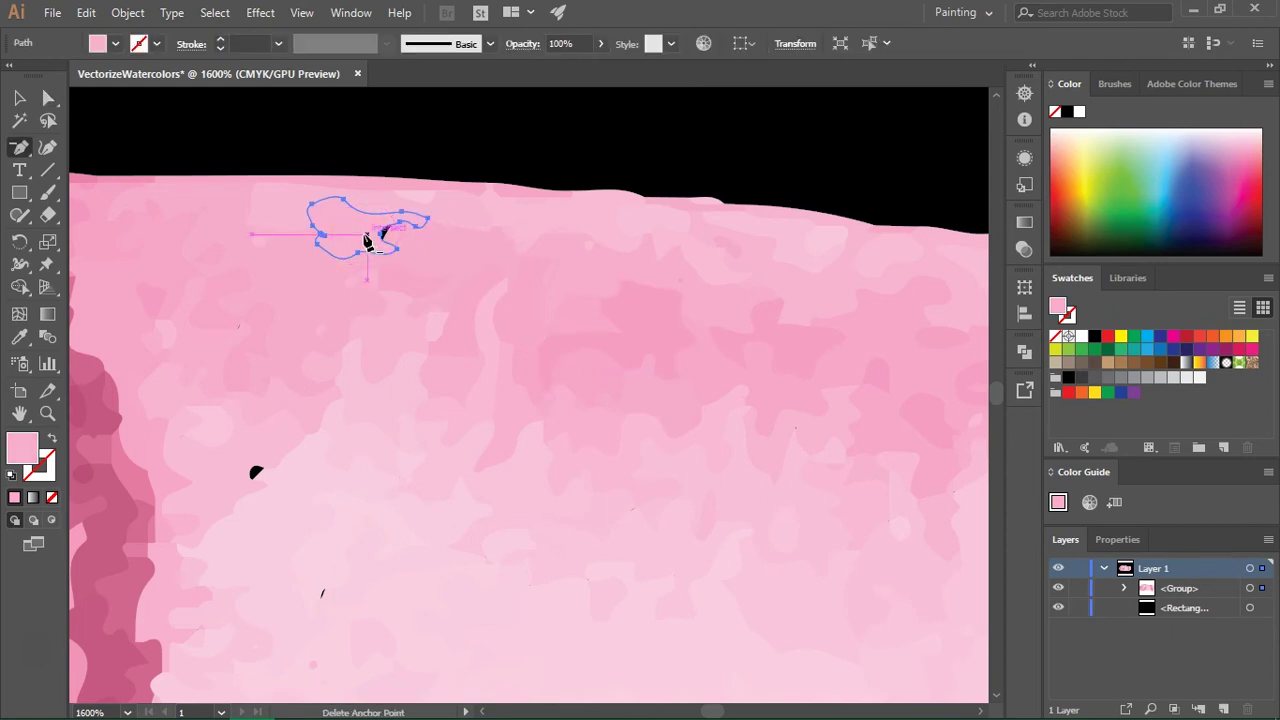
{"action": "left_click", "coordinate": [385, 237]}
{"action": "scroll", "coordinate": [303, 390], "scroll_direction": "down", "scroll_amount": 1}
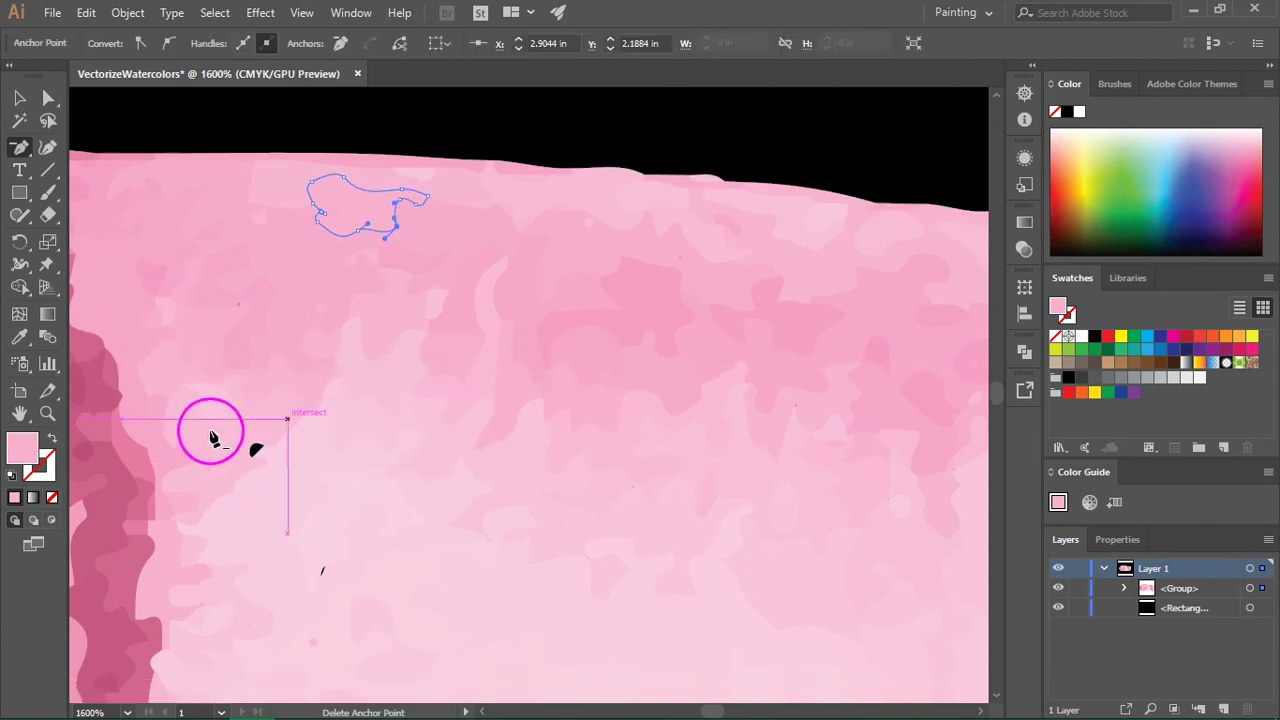
Select the patch beside the left-edge speck and switch to the Blob Brush.
{"action": "key", "text": "a"}
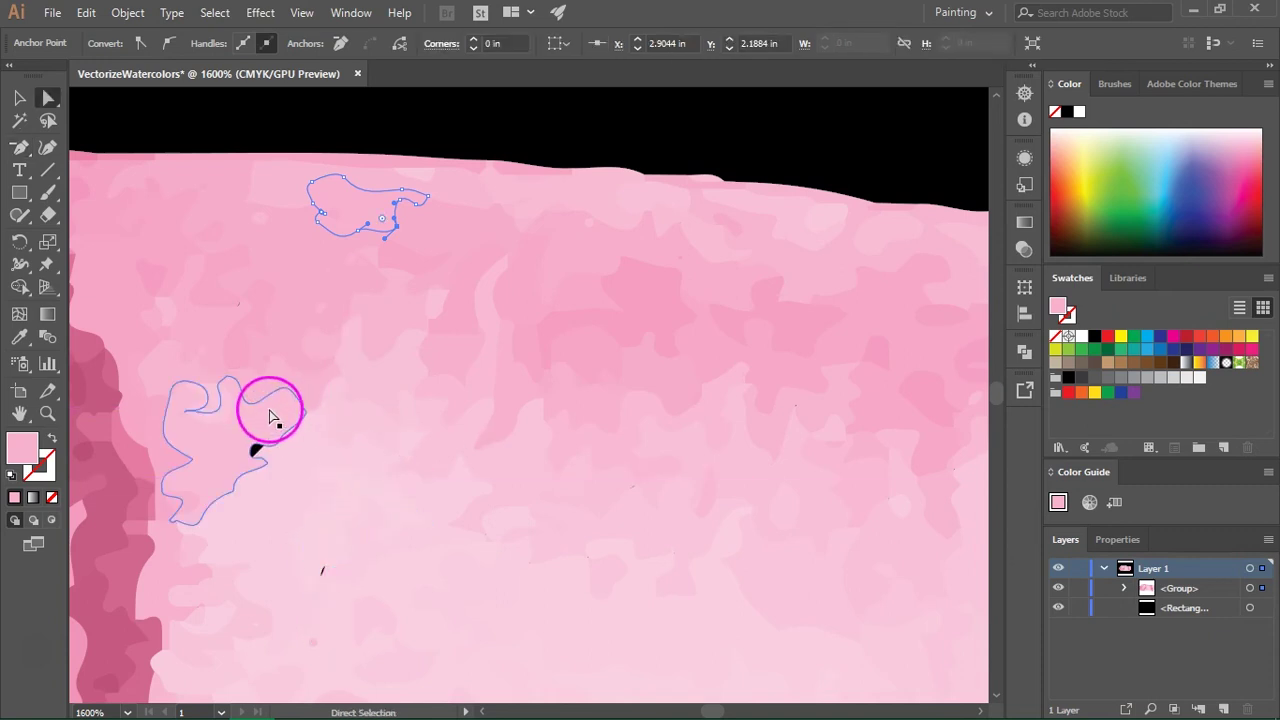
{"action": "left_click", "coordinate": [268, 417]}
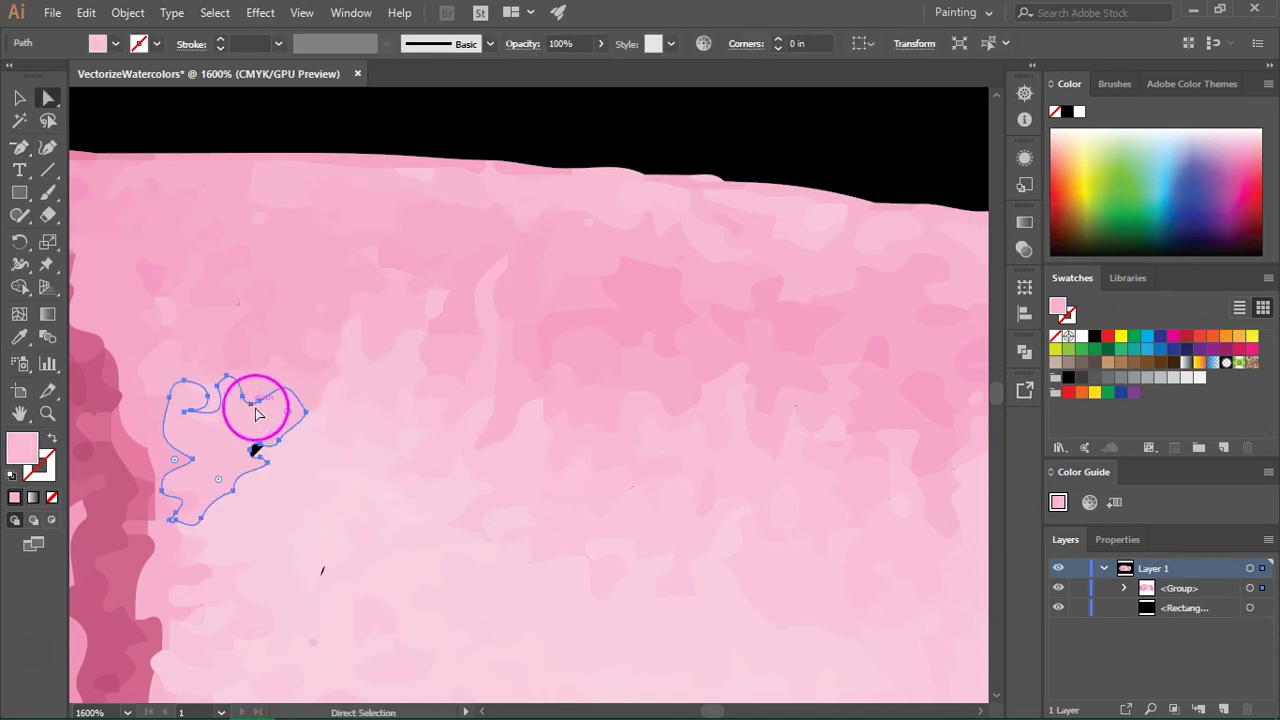
{"action": "left_click", "coordinate": [50, 200]}
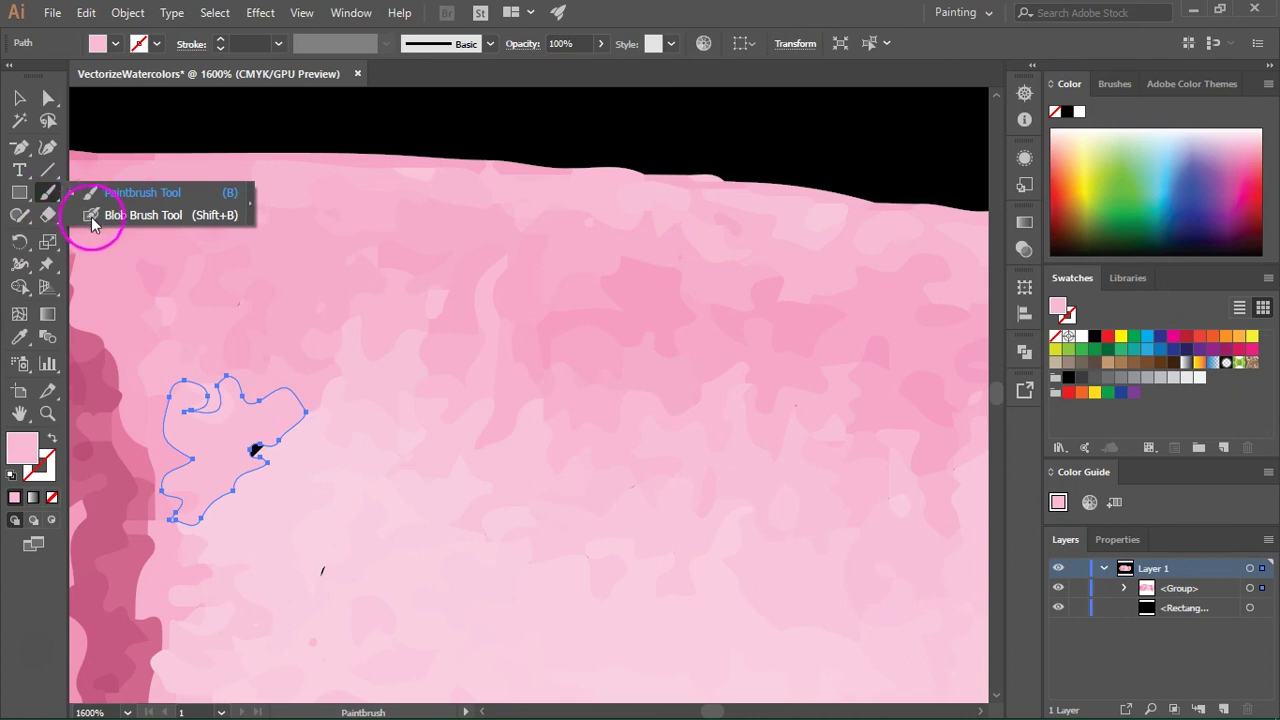
{"action": "left_click", "coordinate": [93, 218]}
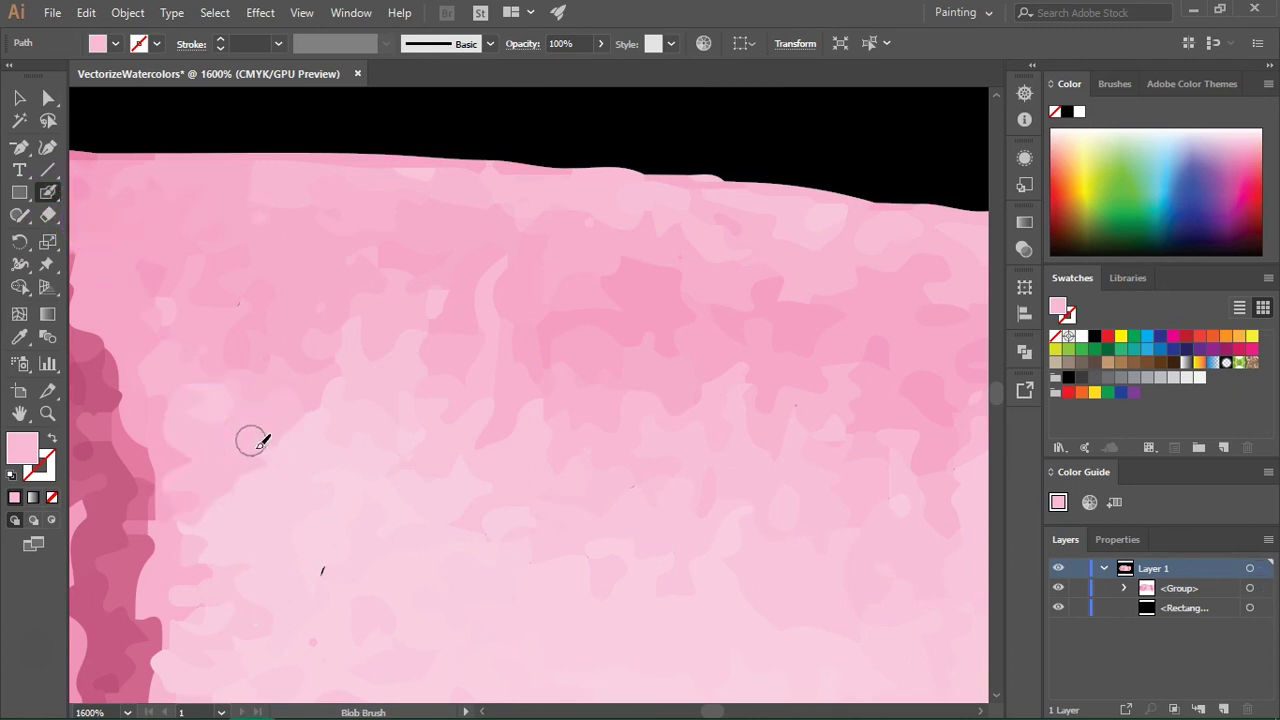
{"action": "key", "text": "ctrl+shift+a"}
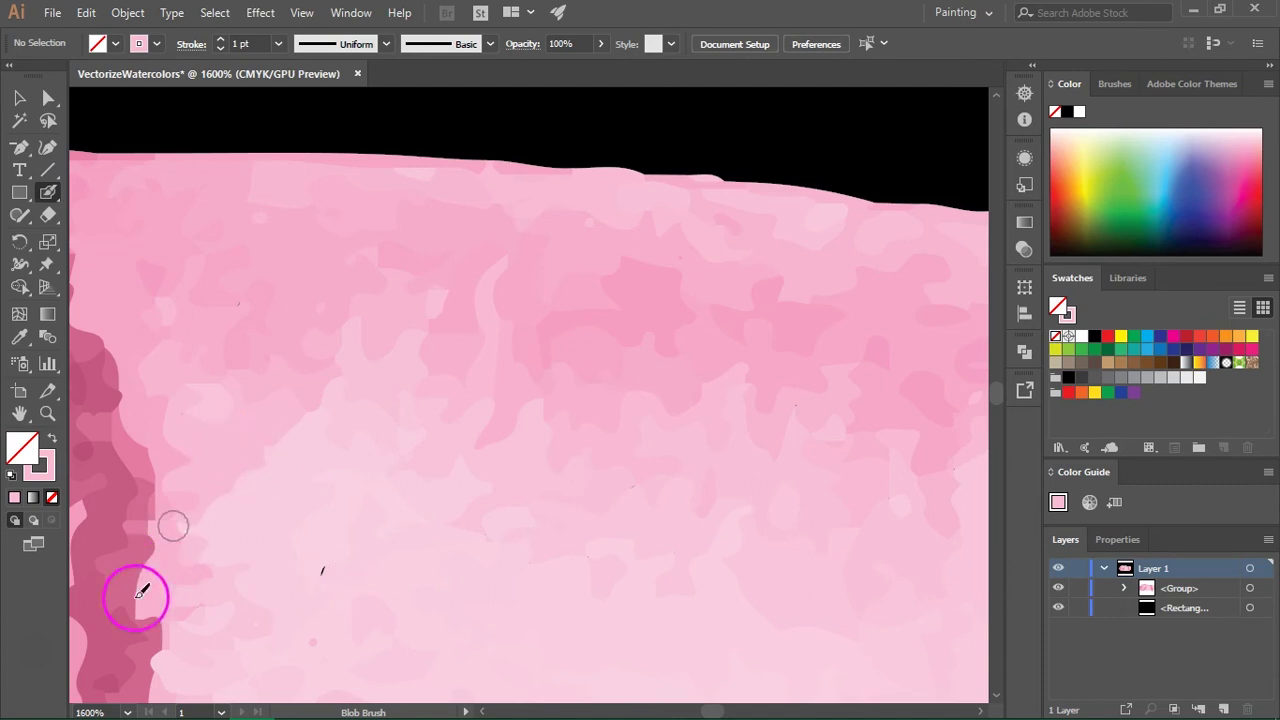
Verify the freshly painted pink patch over the speck, then resume Blob Brush painting.
{"action": "scroll", "coordinate": [500, 355], "scroll_direction": "down", "scroll_amount": 2}
{"action": "scroll", "coordinate": [360, 350], "scroll_direction": "down", "scroll_amount": 2}
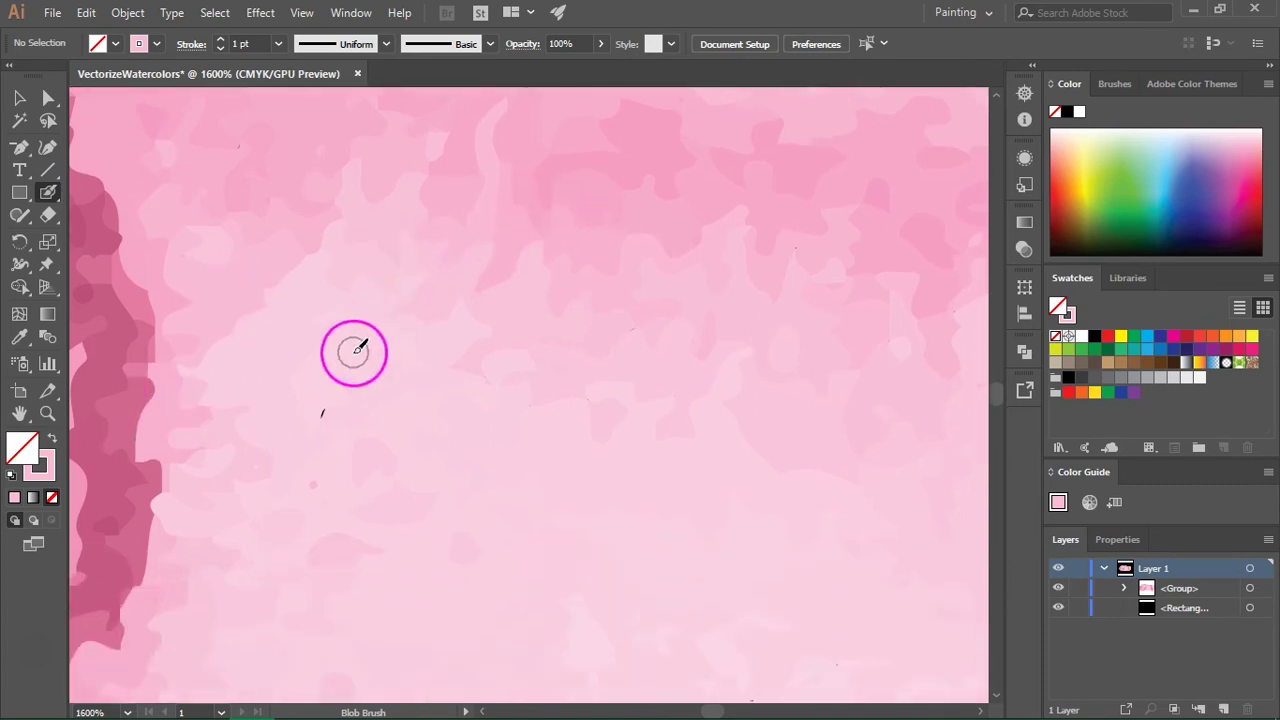
{"action": "key", "text": "ctrl"}
{"action": "left_click", "coordinate": [340, 372]}
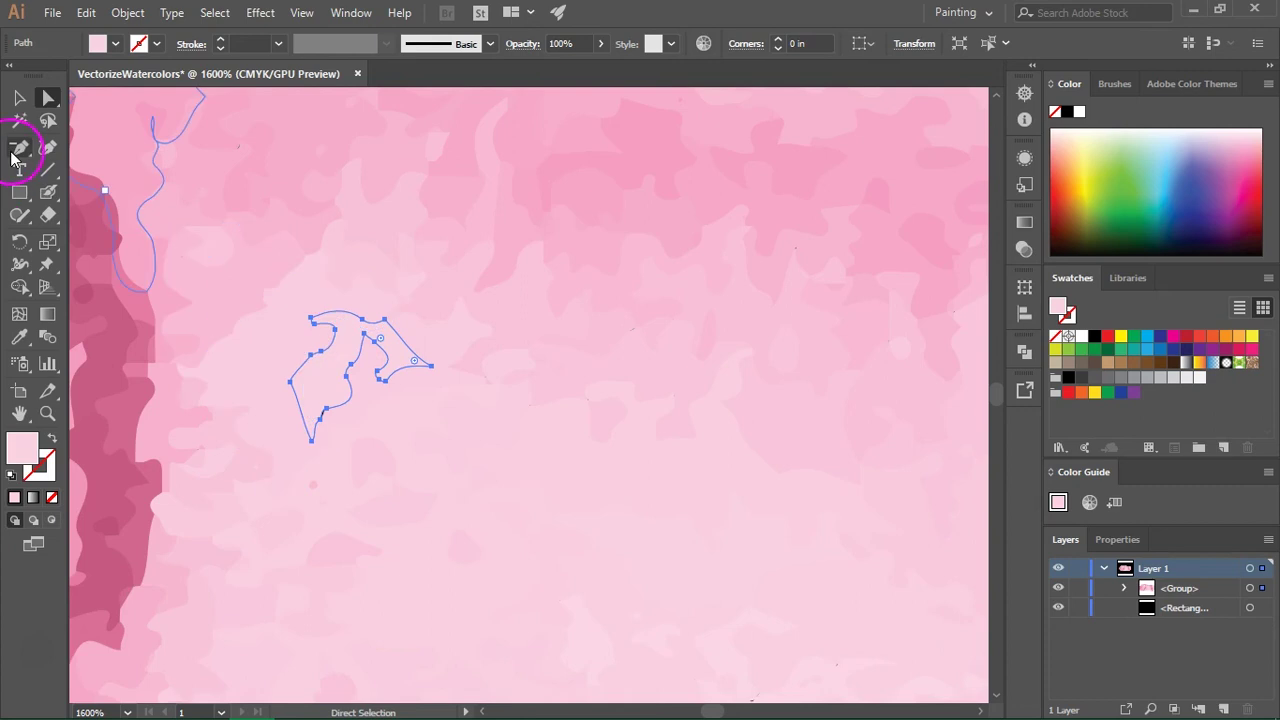
{"action": "left_click", "coordinate": [42, 199]}
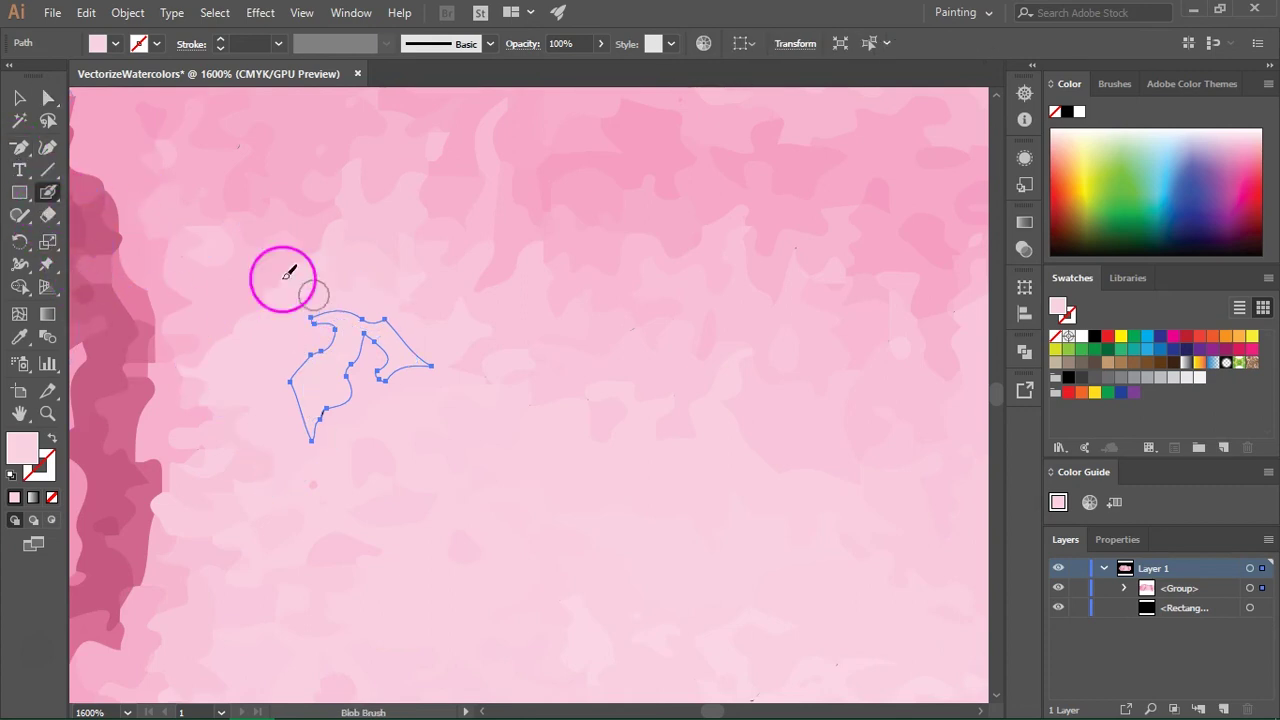
{"action": "key", "text": "ctrl+shift+a"}
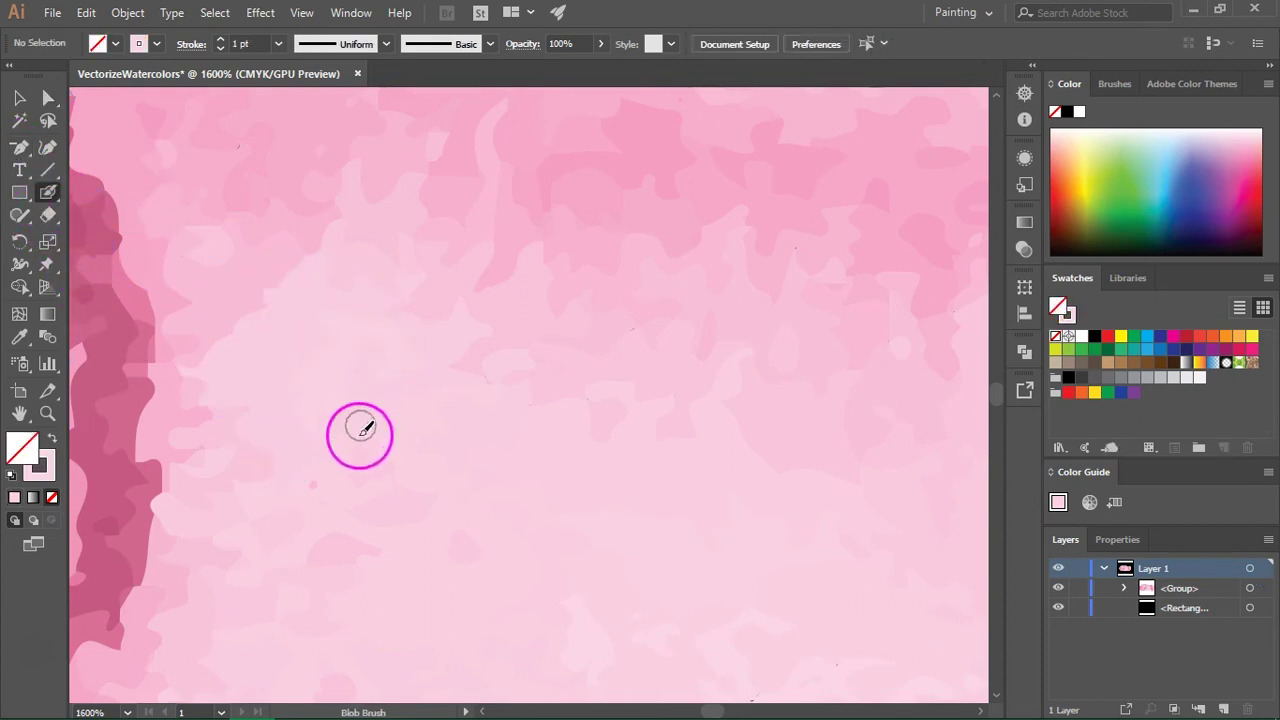
{"action": "scroll", "coordinate": [497, 235], "scroll_direction": "down", "scroll_amount": 1}
{"action": "scroll", "coordinate": [497, 235], "scroll_direction": "down", "scroll_amount": 3}
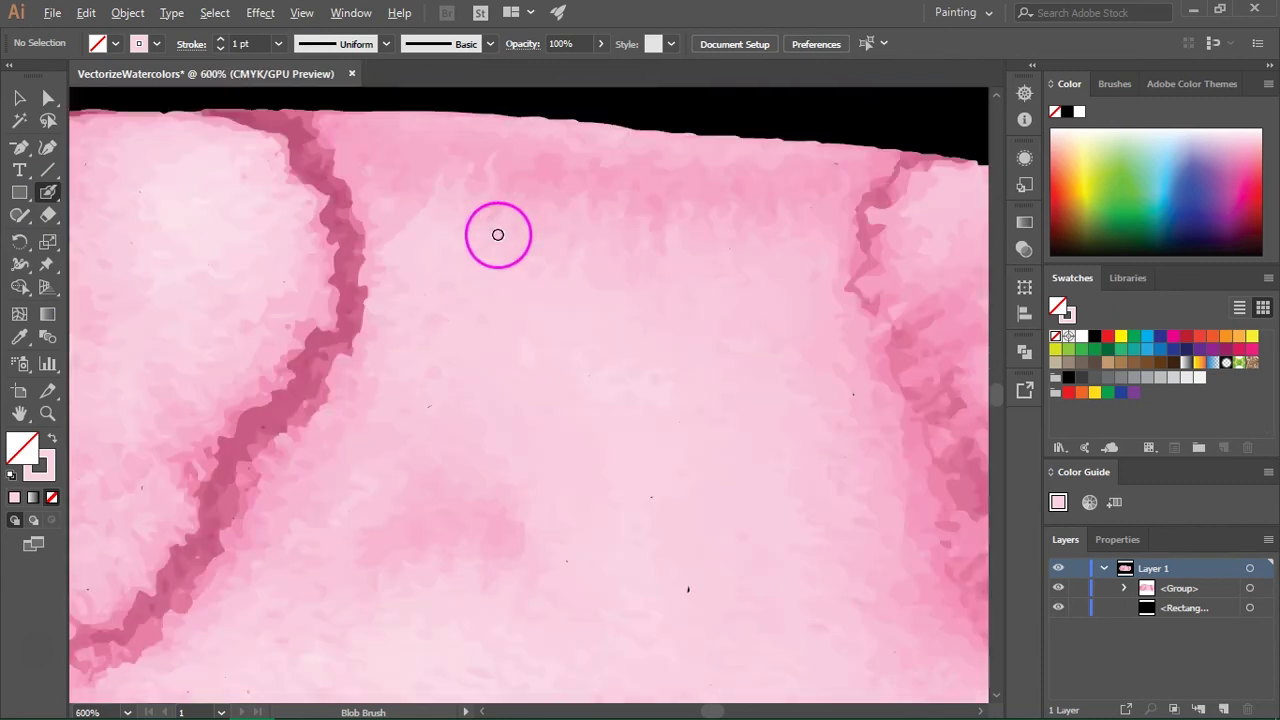
{"action": "scroll", "coordinate": [540, 205], "scroll_direction": "down", "scroll_amount": 1}
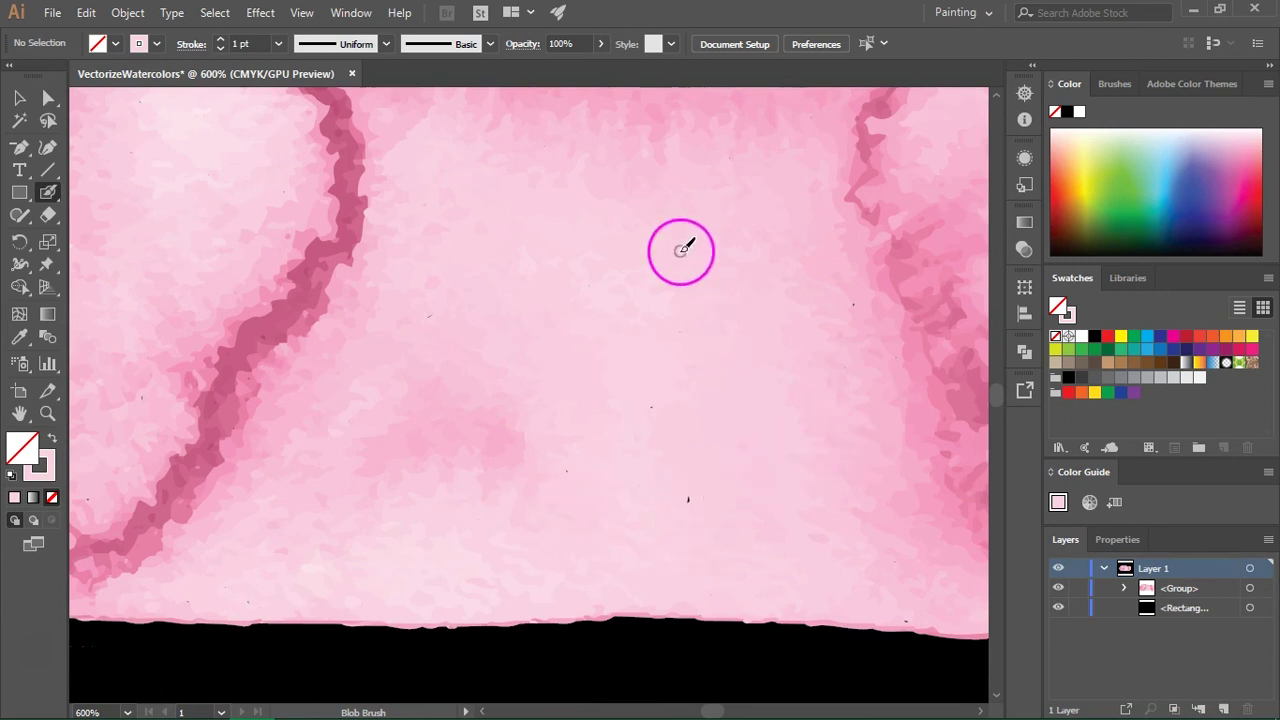
Inspect the pink path beside a black speck, then return to the Blob Brush.
{"action": "scroll", "coordinate": [729, 335], "scroll_direction": "down", "scroll_amount": 1}
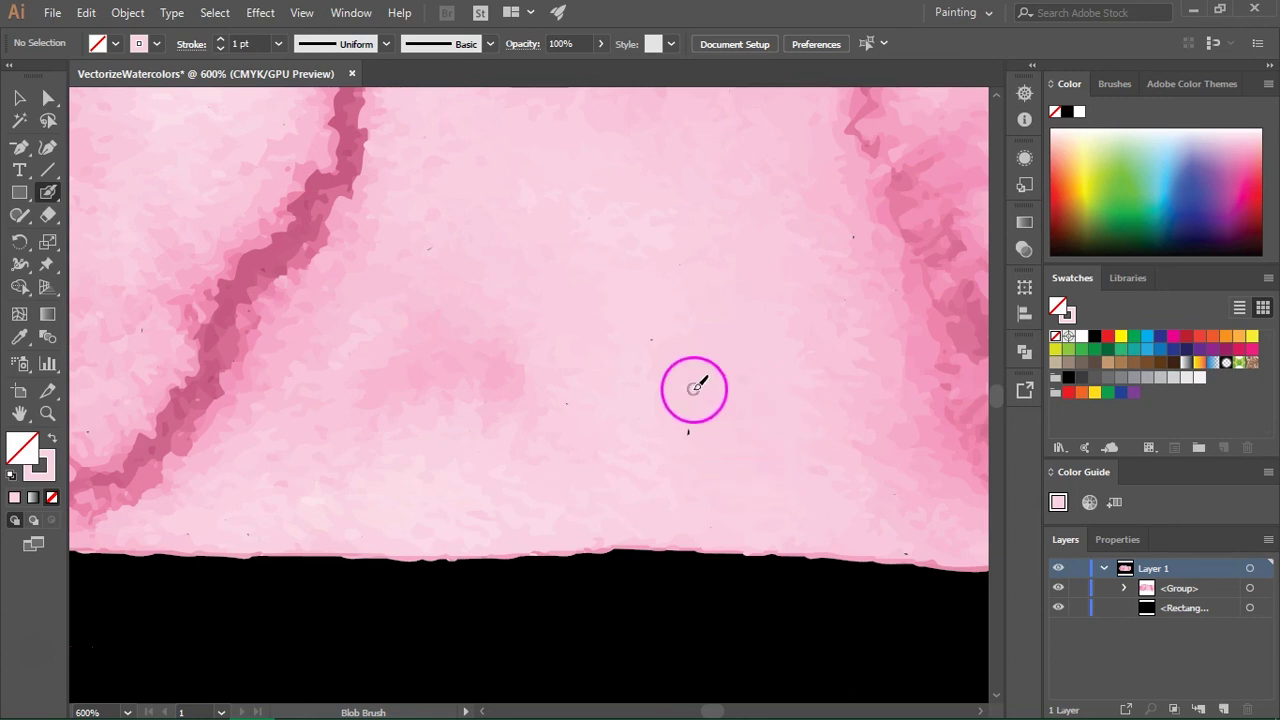
{"action": "scroll", "coordinate": [720, 435], "scroll_direction": "up", "scroll_amount": 4}
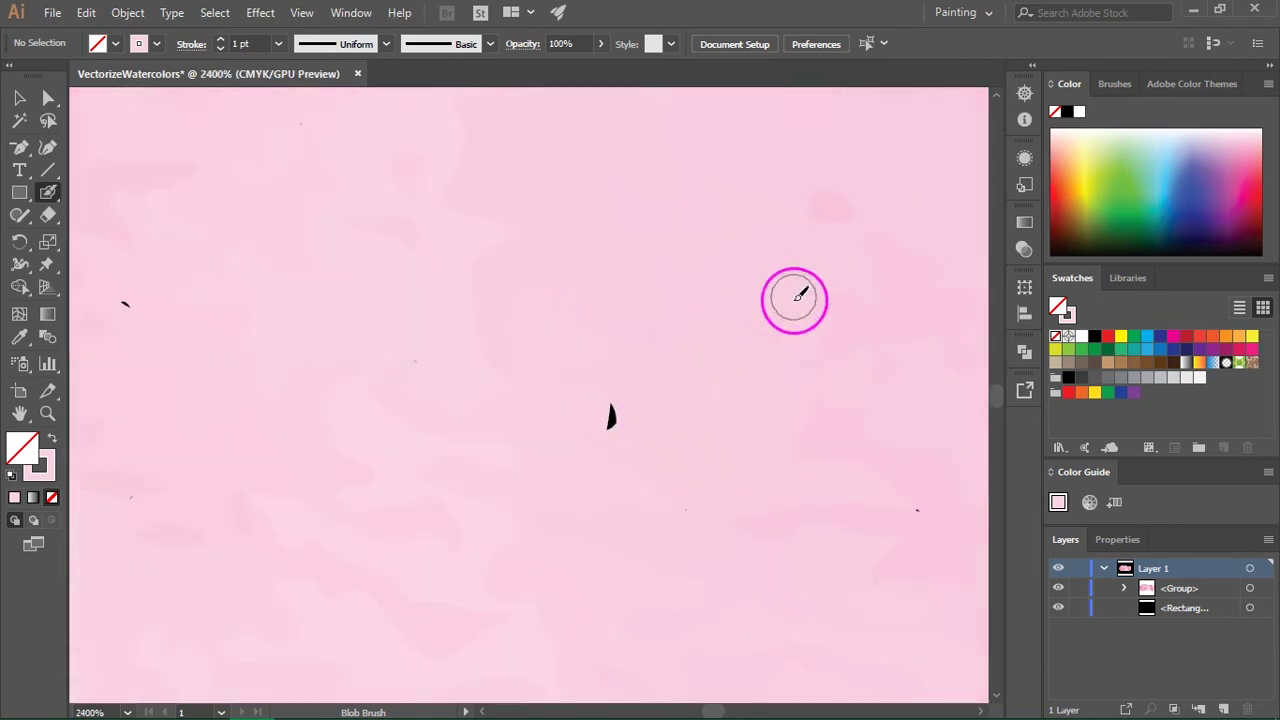
{"action": "key", "text": "a"}
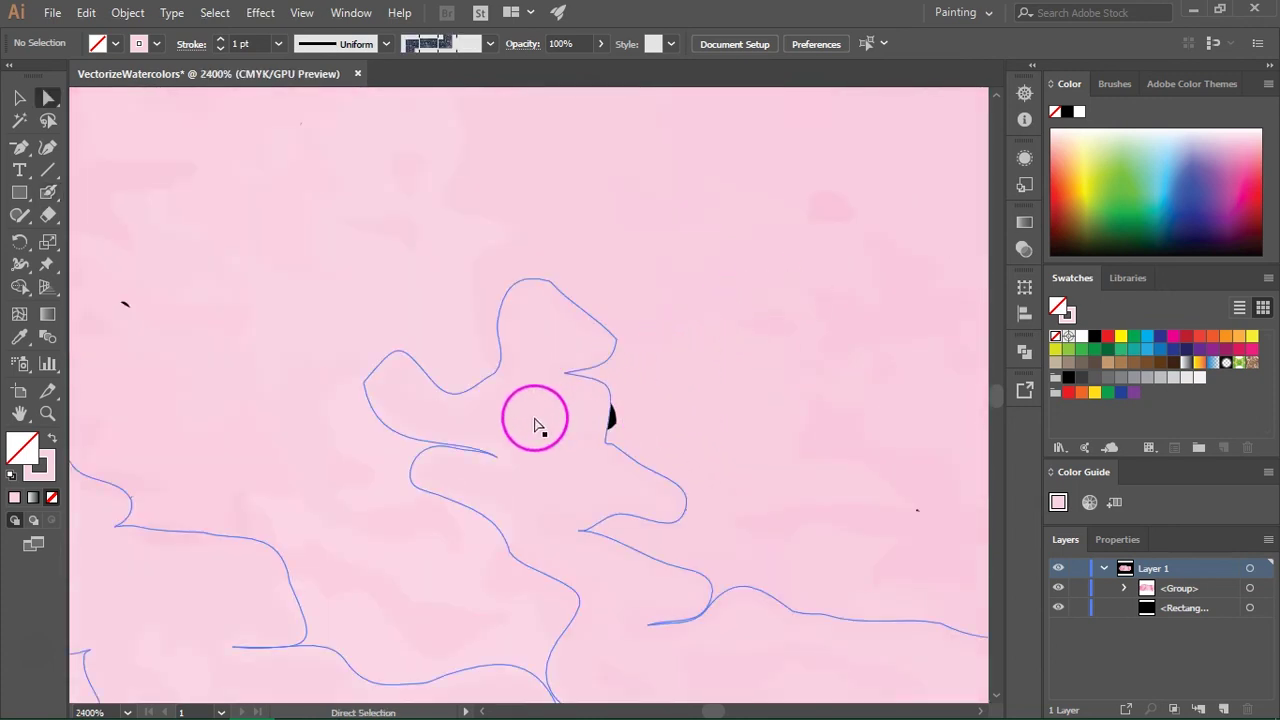
{"action": "left_click", "coordinate": [568, 414]}
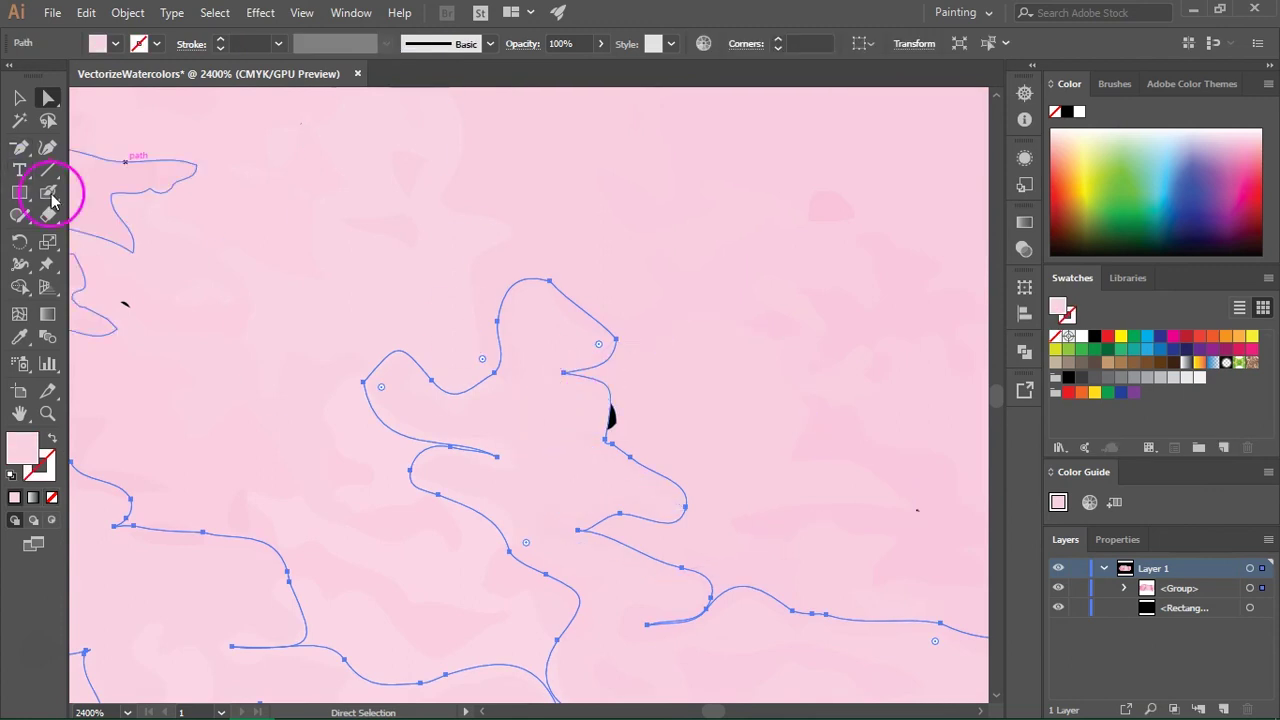
{"action": "key", "text": "ctrl+shift+a"}
{"action": "key", "text": "shift+b"}
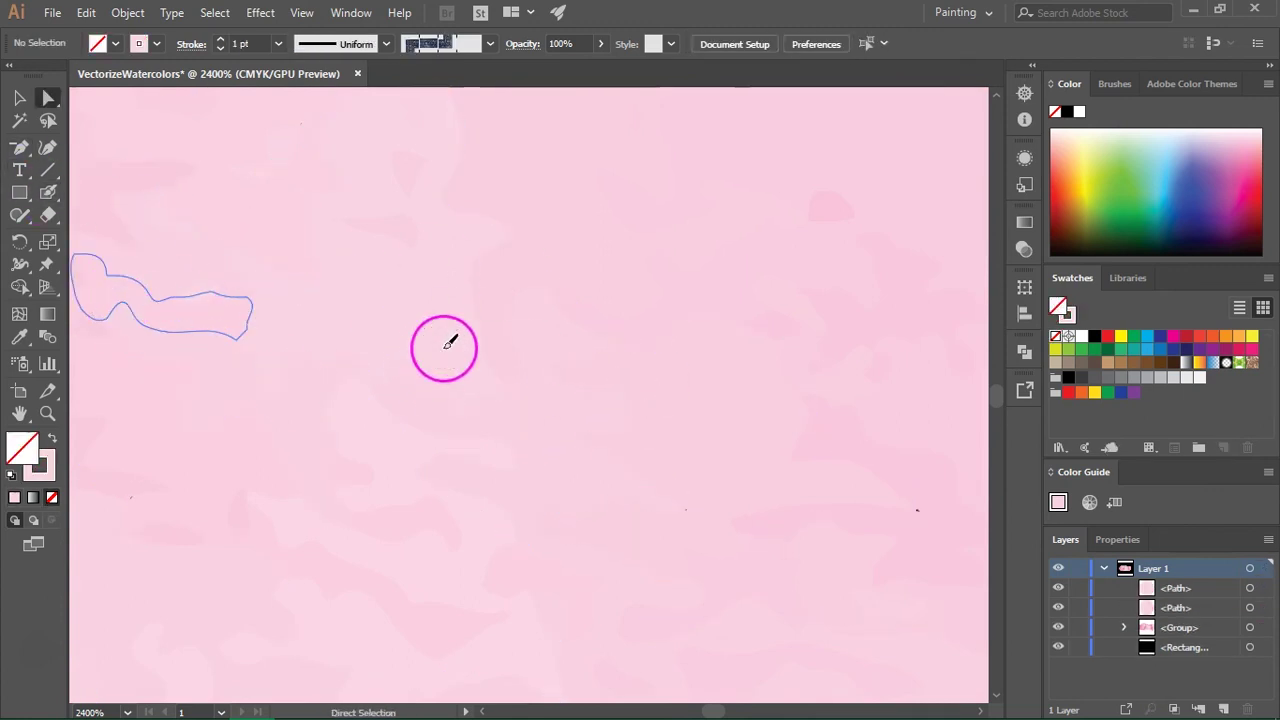
Check the large painted paths near the gaps, alternating Direct Selection and Blob Brush.
{"action": "key", "text": "a"}
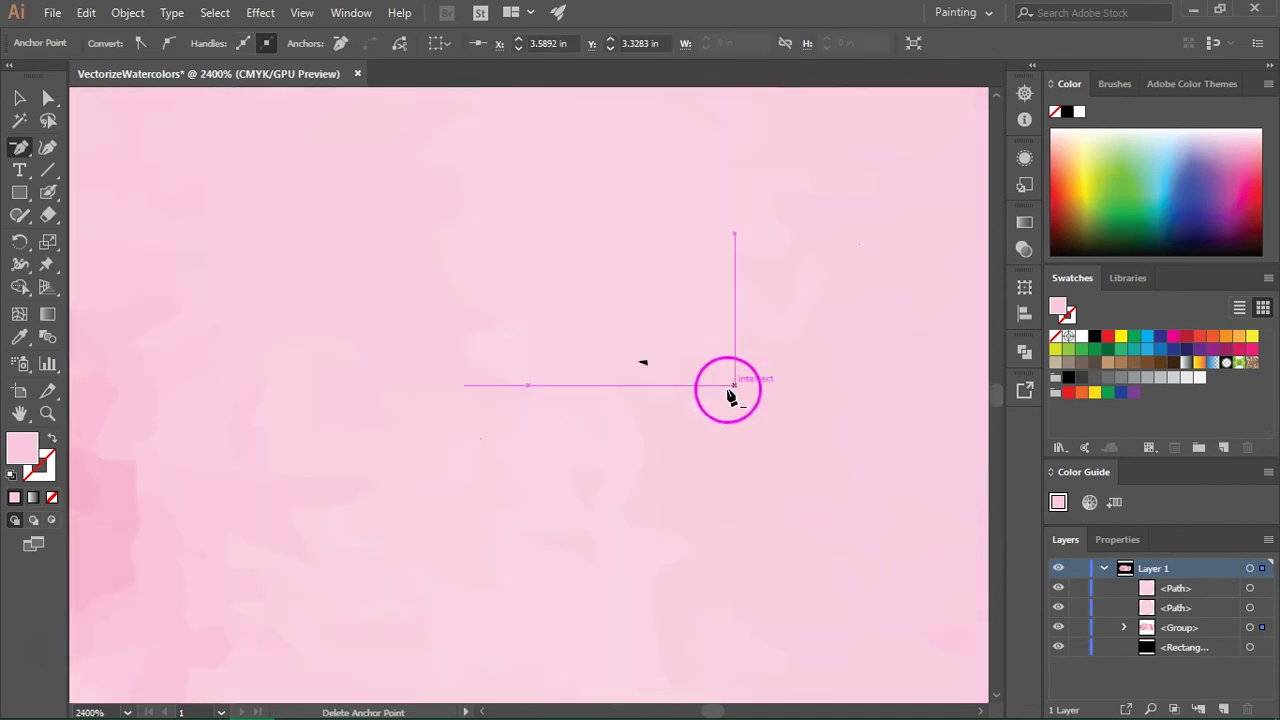
{"action": "left_click", "coordinate": [650, 392]}
{"action": "left_click", "coordinate": [371, 343]}
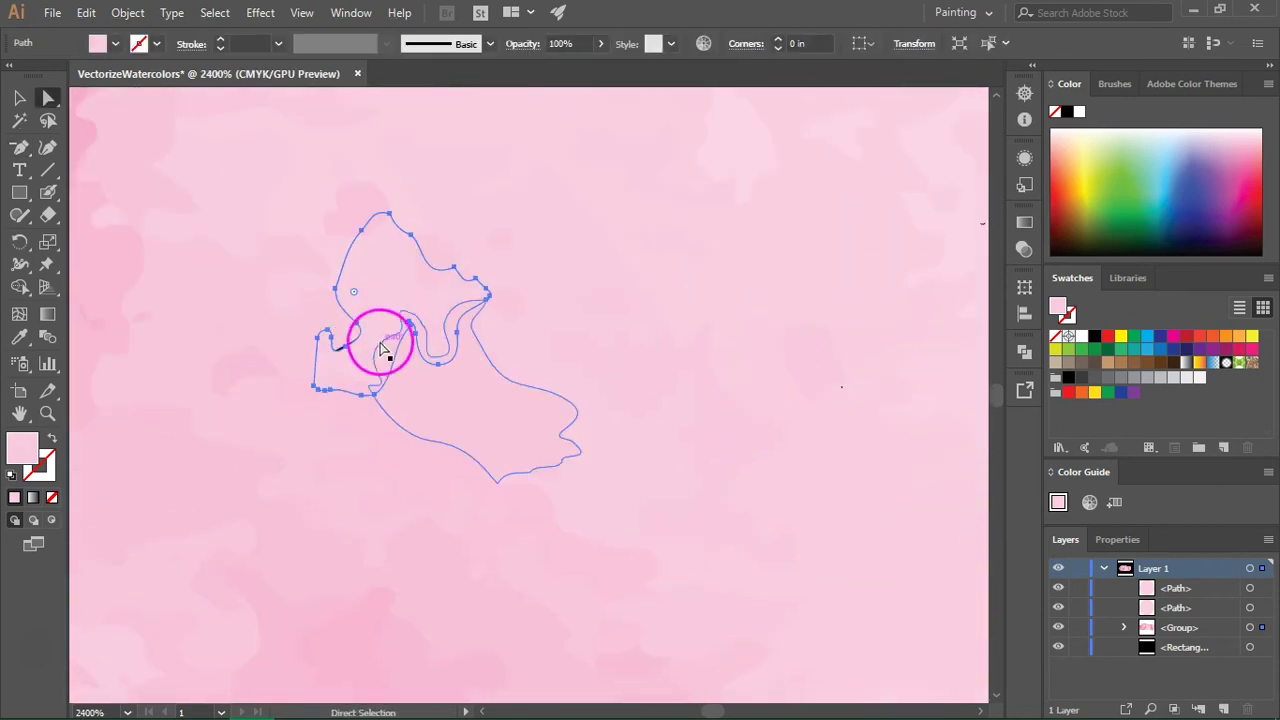
{"action": "key", "text": "shift+b"}
{"action": "key", "text": "a"}
{"action": "left_click", "coordinate": [857, 400]}
{"action": "key", "text": "shift+b"}
{"action": "key", "text": "a"}
{"action": "left_click", "coordinate": [594, 391]}
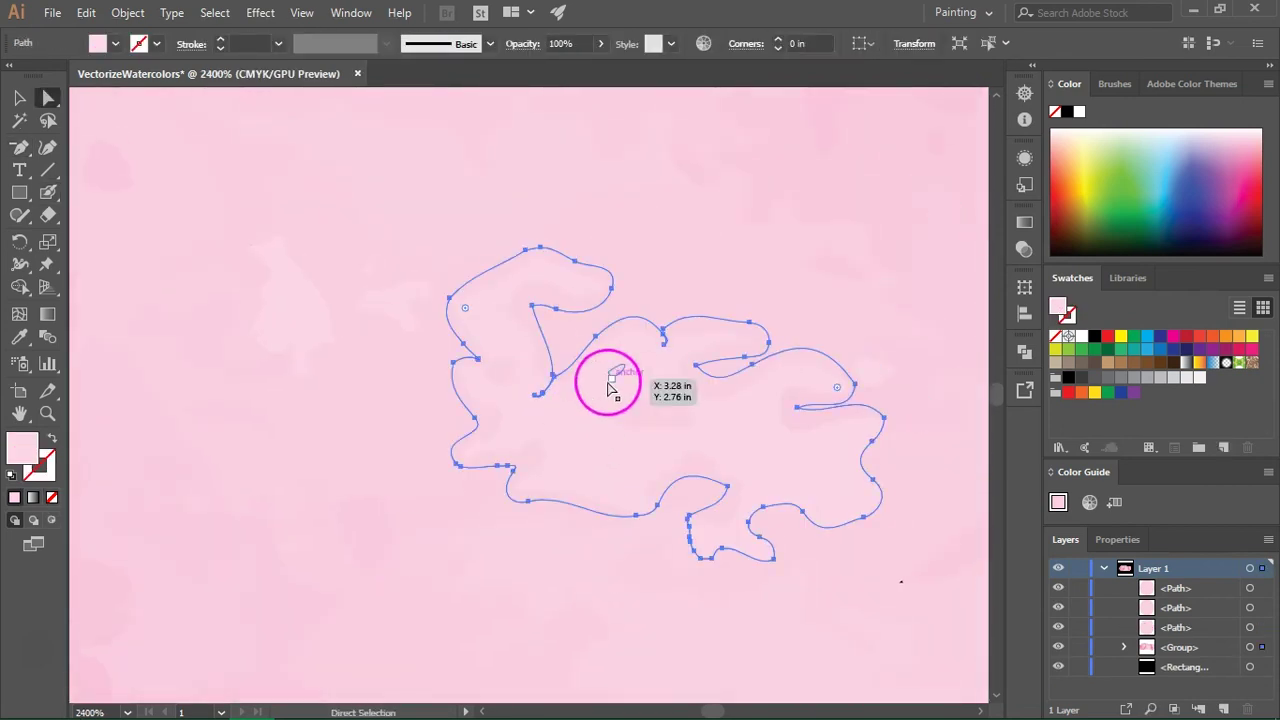
Zoom in and dab matching pink over five small black gaps across the stripe.
{"action": "key", "text": "-"}
{"action": "key", "text": "ctrl+equal"}
{"action": "left_click", "coordinate": [343, 263], "text": "ctrl"}
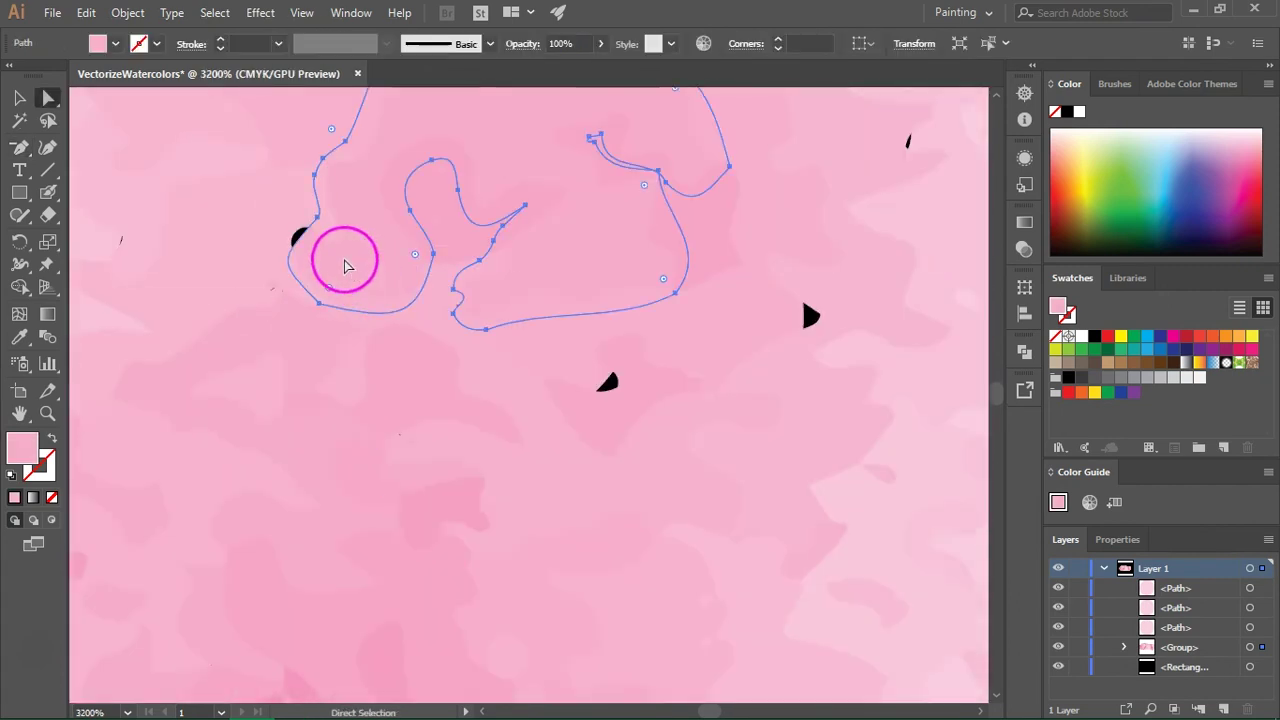
{"action": "left_click", "coordinate": [298, 236]}
{"action": "left_click", "coordinate": [610, 372], "text": "ctrl"}
{"action": "left_click", "coordinate": [651, 406]}
{"action": "left_click", "coordinate": [808, 314], "text": "ctrl"}
{"action": "left_click", "coordinate": [908, 150], "text": "ctrl"}
Inspect paths around the remaining gaps, clear the selection and zoom out to 300%.
{"action": "scroll", "coordinate": [137, 257], "scroll_direction": "right", "scroll_amount": 10}
{"action": "scroll", "coordinate": [277, 223], "scroll_direction": "up", "scroll_amount": 3}
{"action": "left_click", "coordinate": [286, 296], "text": "ctrl"}
{"action": "scroll", "coordinate": [450, 313], "scroll_direction": "down", "scroll_amount": 5}
{"action": "scroll", "coordinate": [494, 371], "scroll_direction": "right", "scroll_amount": 3}
{"action": "left_click", "coordinate": [737, 206], "text": "ctrl"}
{"action": "scroll", "coordinate": [422, 380], "scroll_direction": "up", "scroll_amount": 5}
{"action": "key", "text": "shift+b"}
{"action": "key", "text": "ctrl+shift+a"}
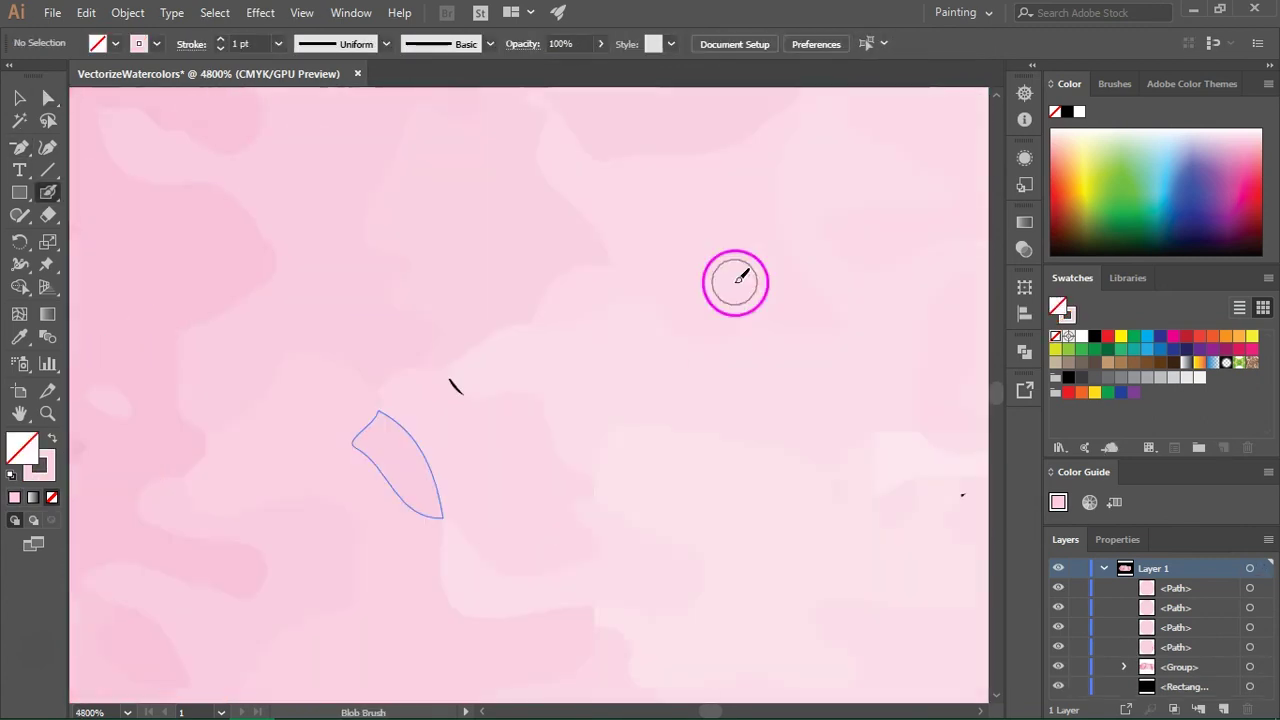
{"action": "scroll", "coordinate": [557, 377], "scroll_direction": "right", "scroll_amount": 5}
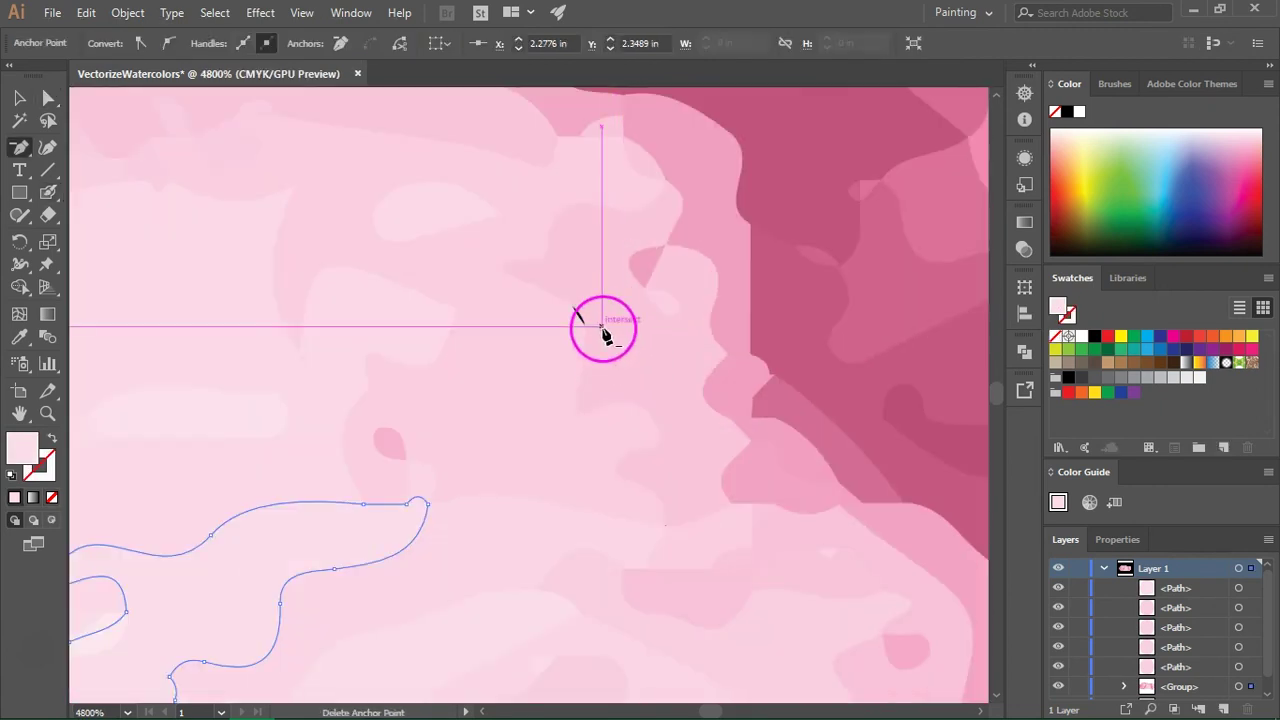
{"action": "left_click", "coordinate": [600, 297], "text": "ctrl"}
{"action": "scroll", "coordinate": [600, 297], "scroll_direction": "down", "scroll_amount": 2}
{"action": "key", "text": "ctrl+shift+a"}
{"action": "scroll", "coordinate": [648, 223], "scroll_direction": "down", "scroll_amount": 6}
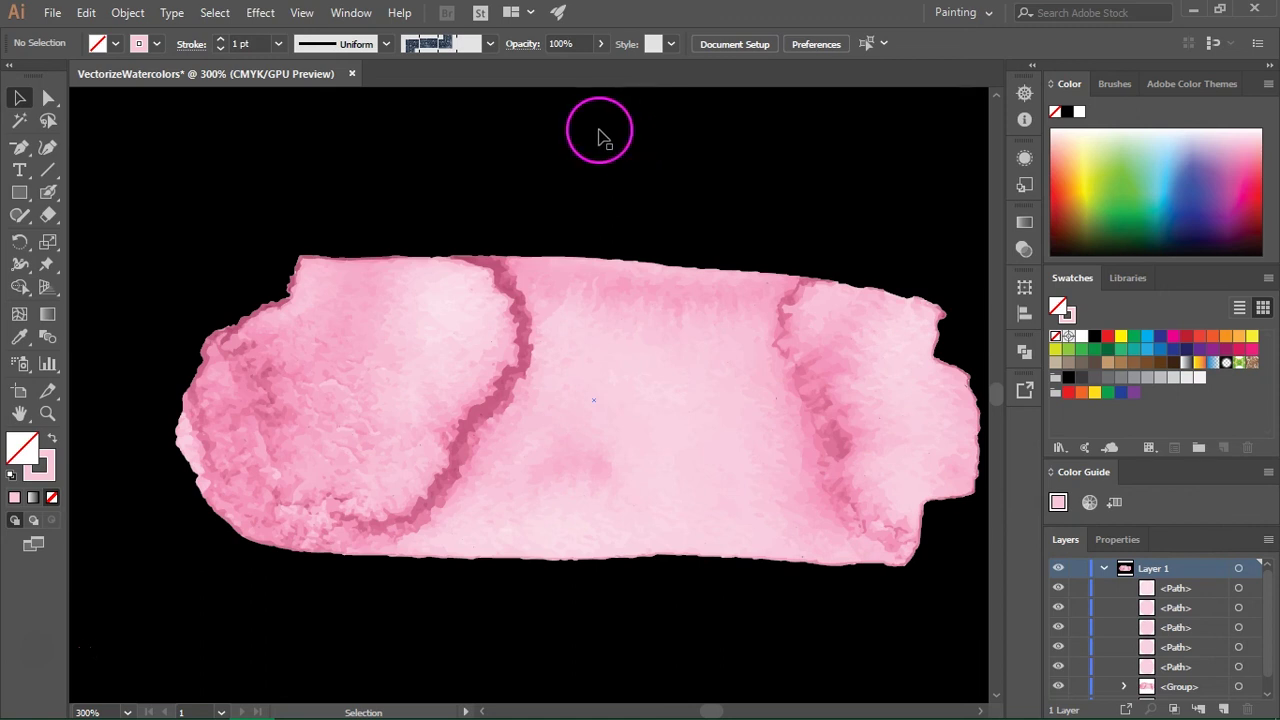
Delete the black background rectangle, then marquee-check the remaining pink paths and deselect.
{"action": "scroll", "coordinate": [588, 160], "scroll_direction": "up", "scroll_amount": 2}
{"action": "scroll", "coordinate": [734, 263], "scroll_direction": "up", "scroll_amount": 1}
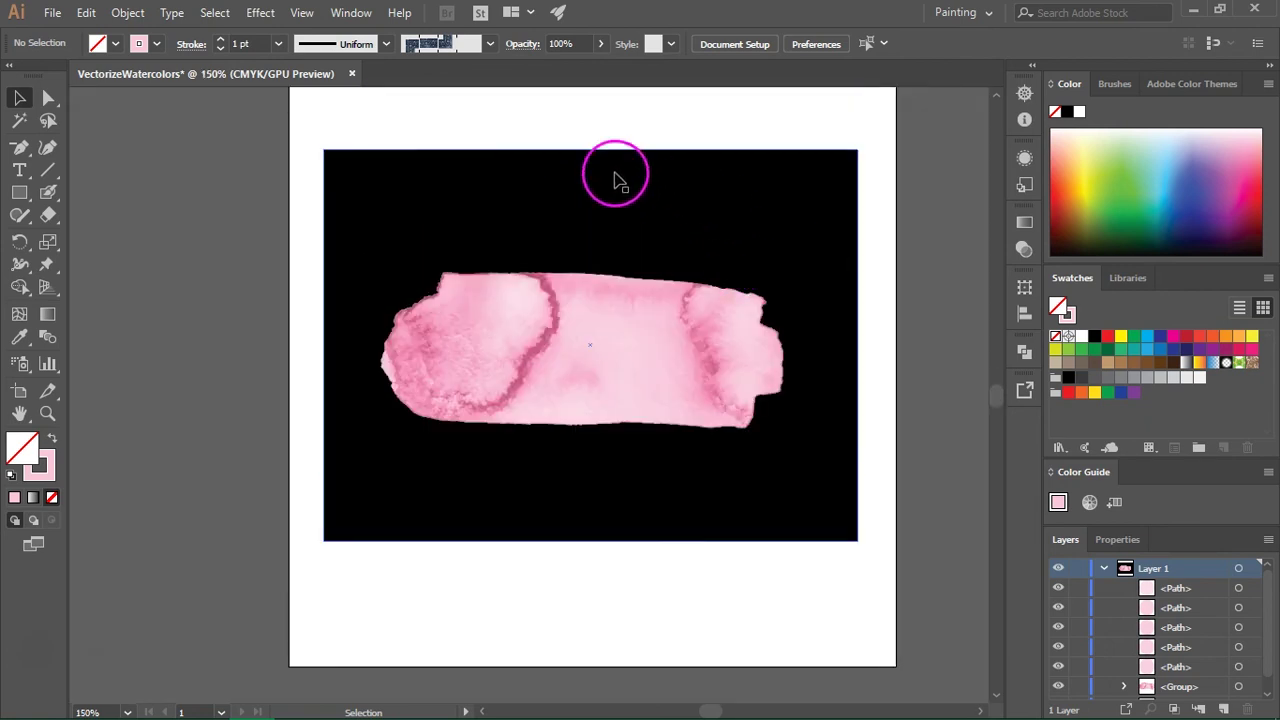
{"action": "key", "text": "Delete"}
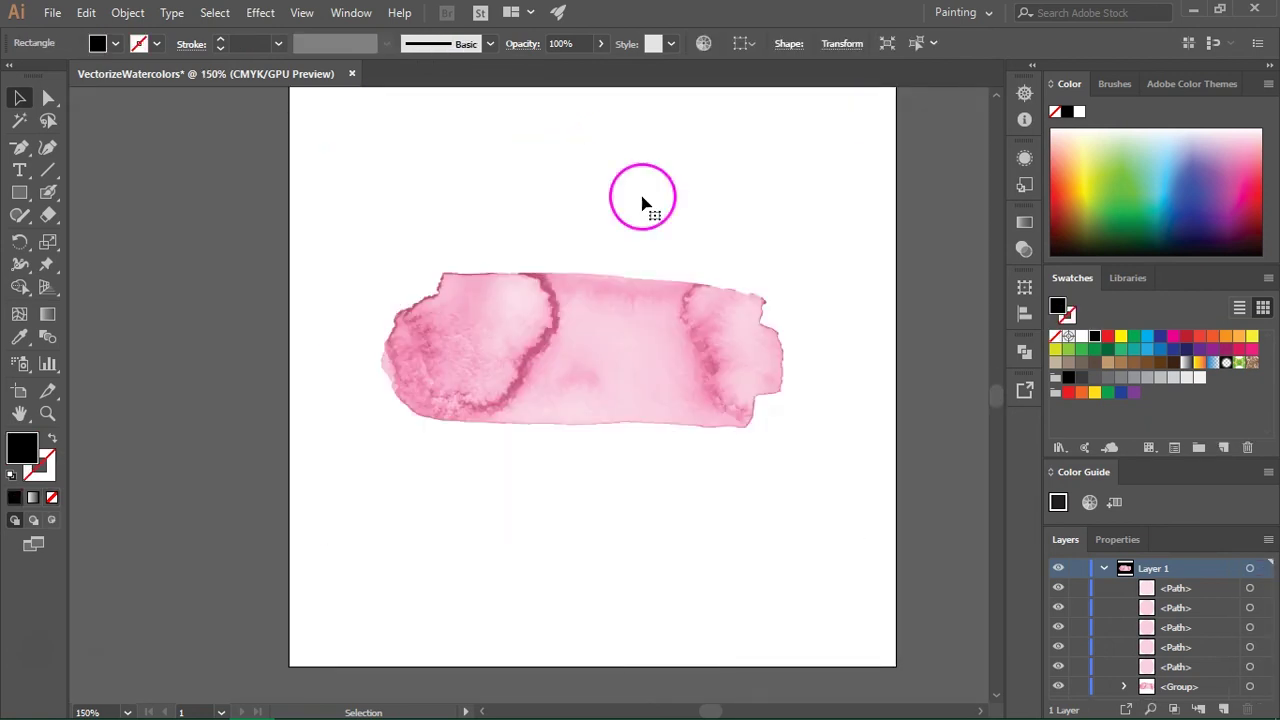
{"action": "scroll", "coordinate": [797, 262], "scroll_direction": "up", "scroll_amount": 1}
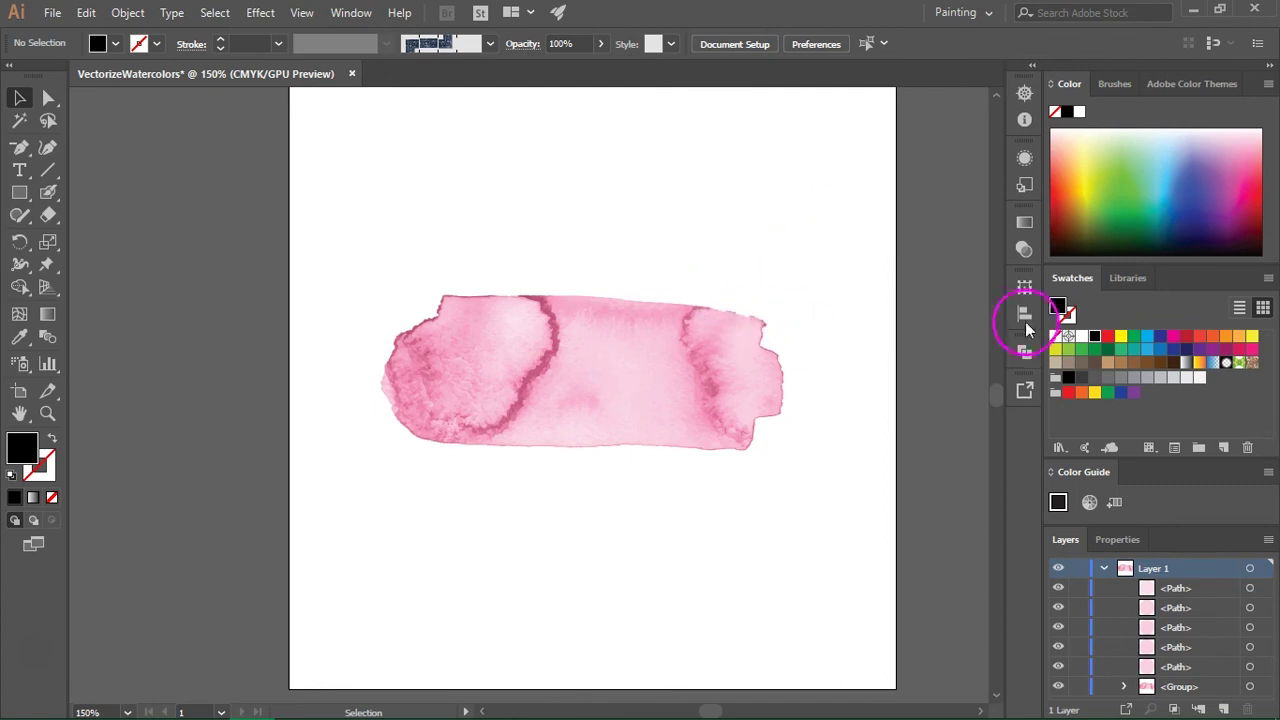
{"action": "left_click_drag", "start_coordinate": [938, 298], "coordinate": [757, 357]}
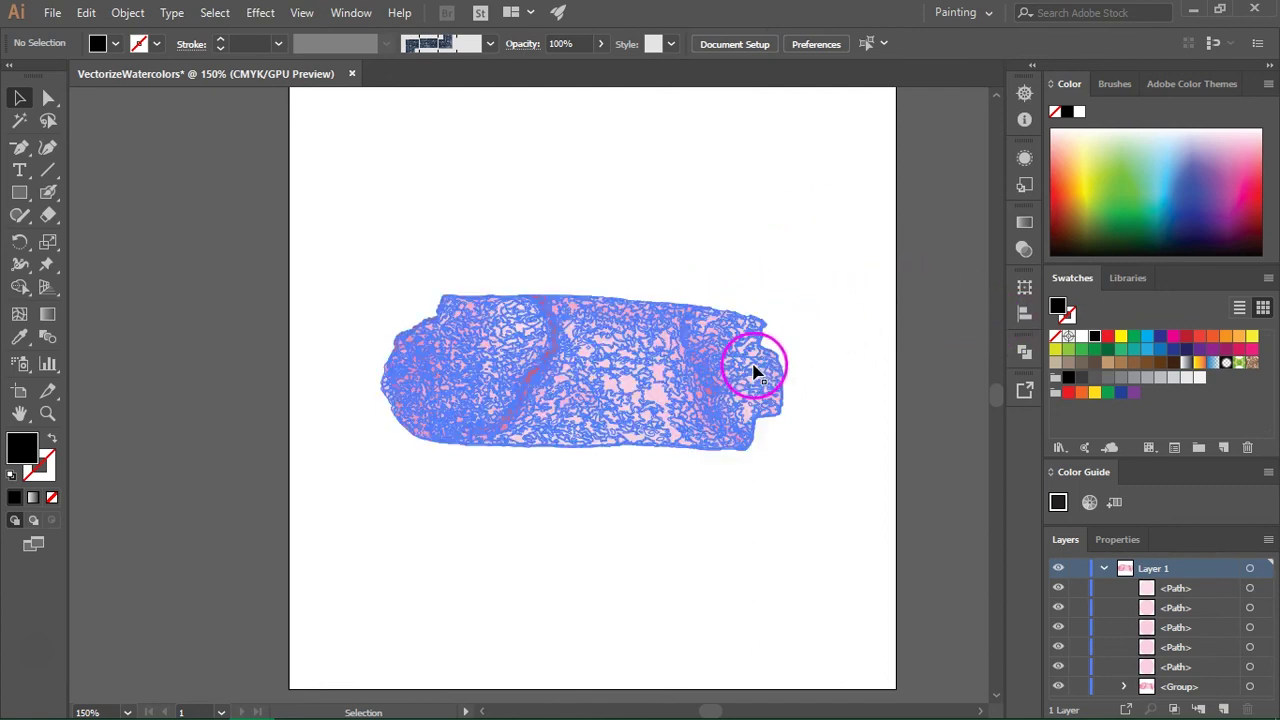
{"action": "left_click", "coordinate": [850, 373]}
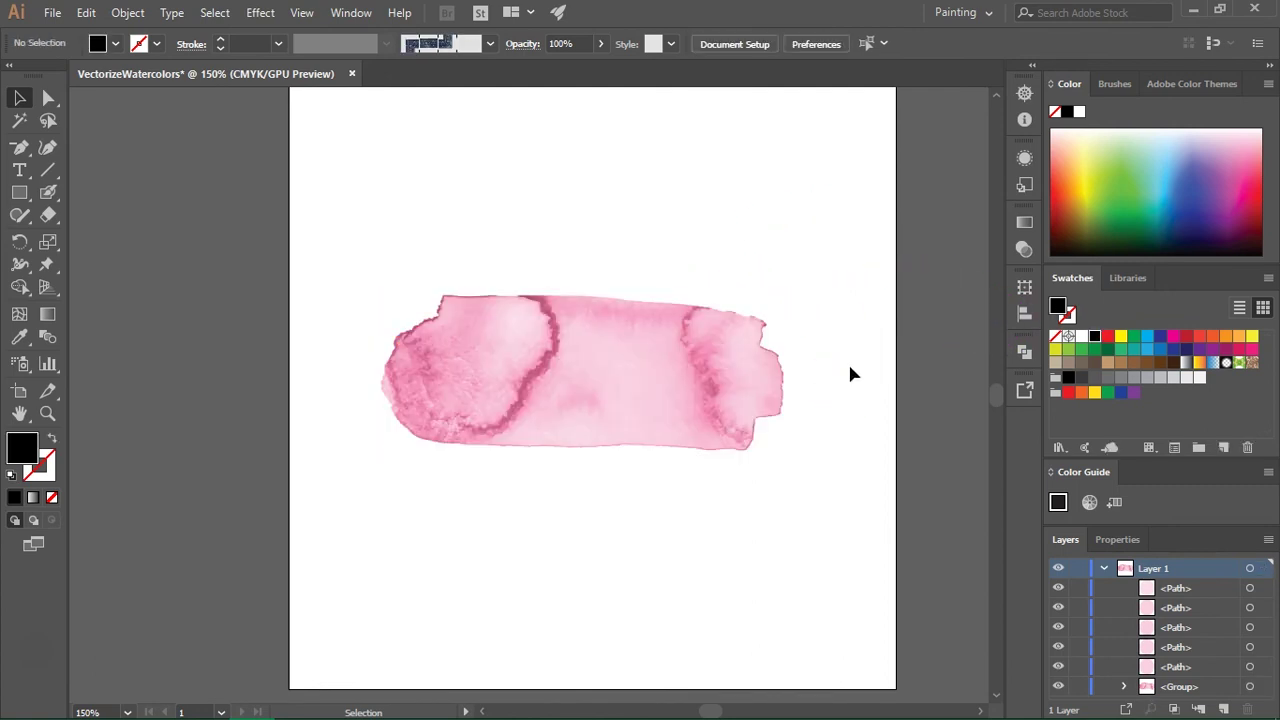
{"action": "left_click", "coordinate": [819, 372]}
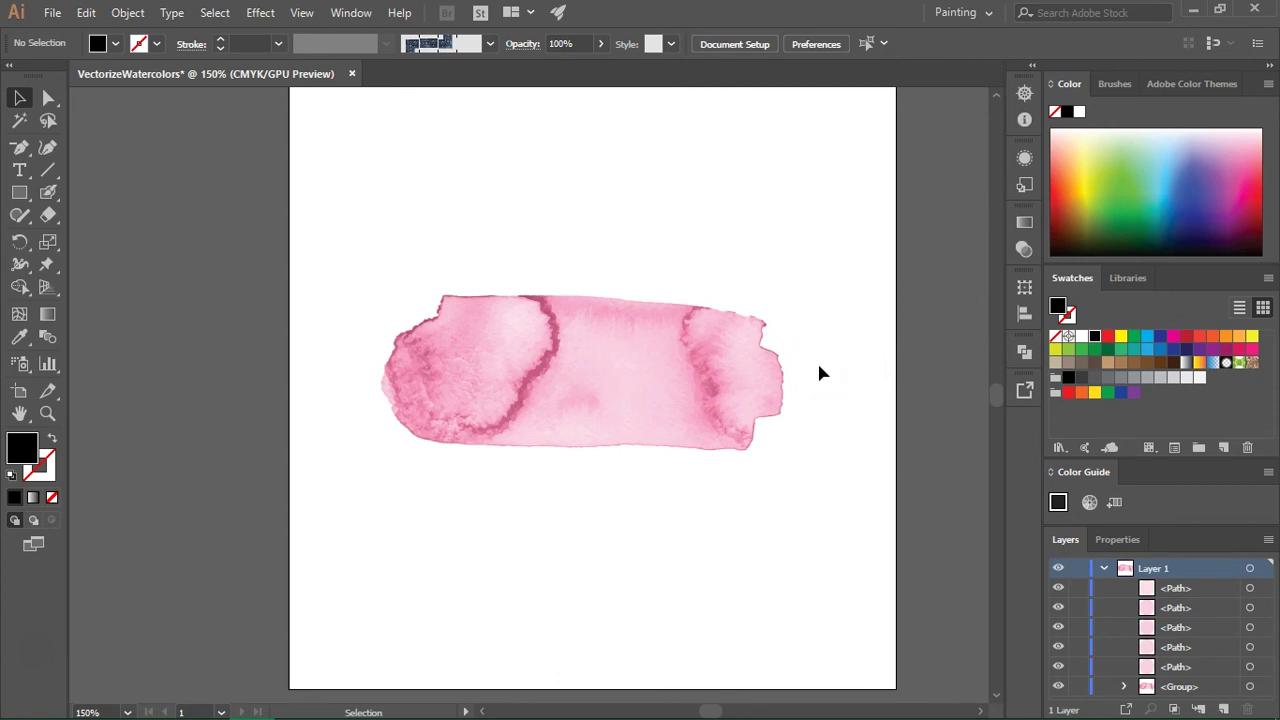